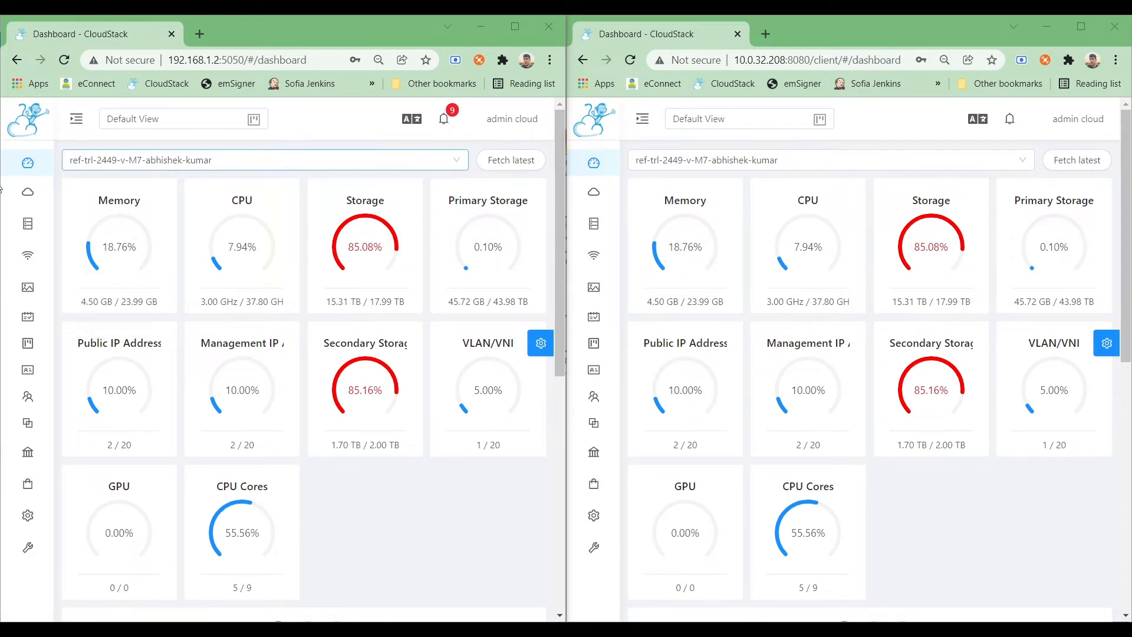
# In the 192.168.1.2 CloudStack, list the instances and open the migration to another host for running instance v1
pyautogui.moveTo(28, 195)
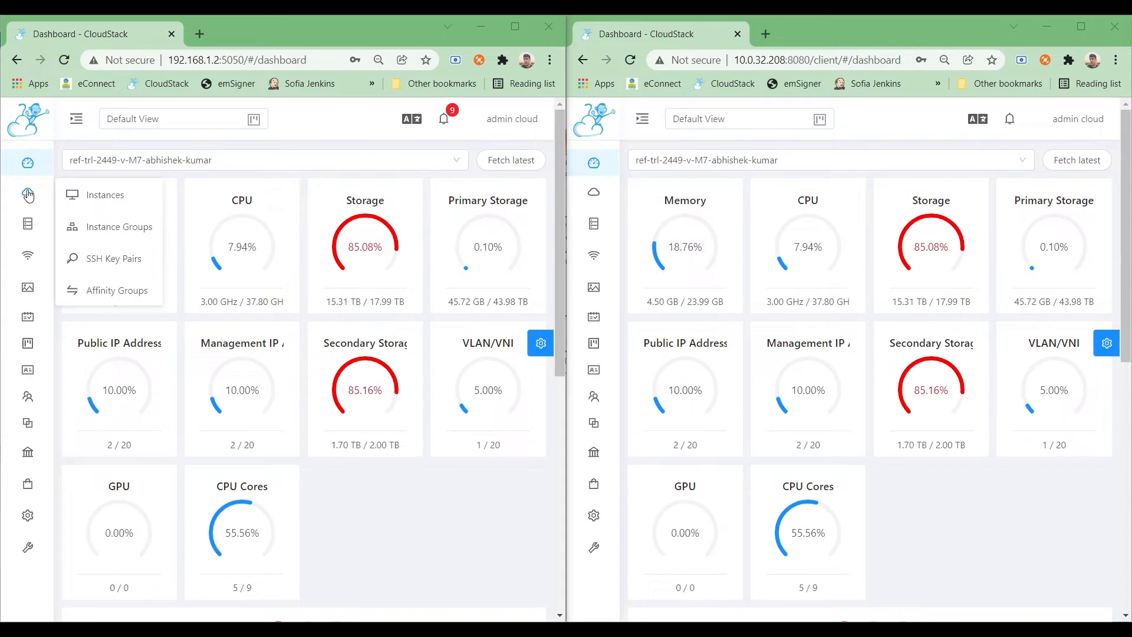
pyautogui.click(104, 202)
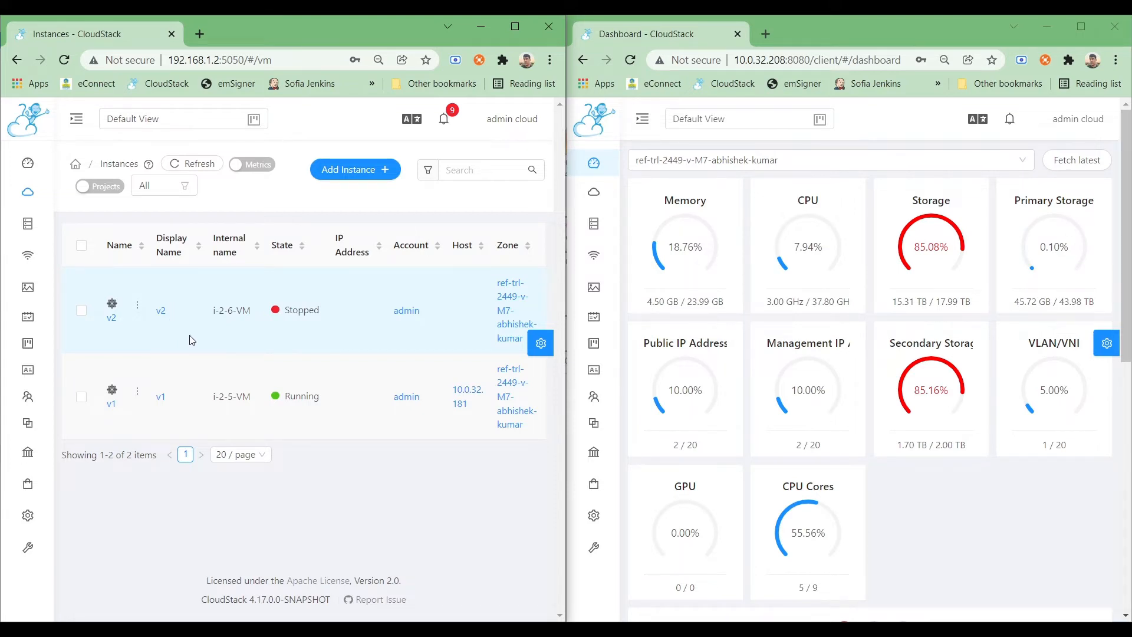
pyautogui.moveTo(142, 397)
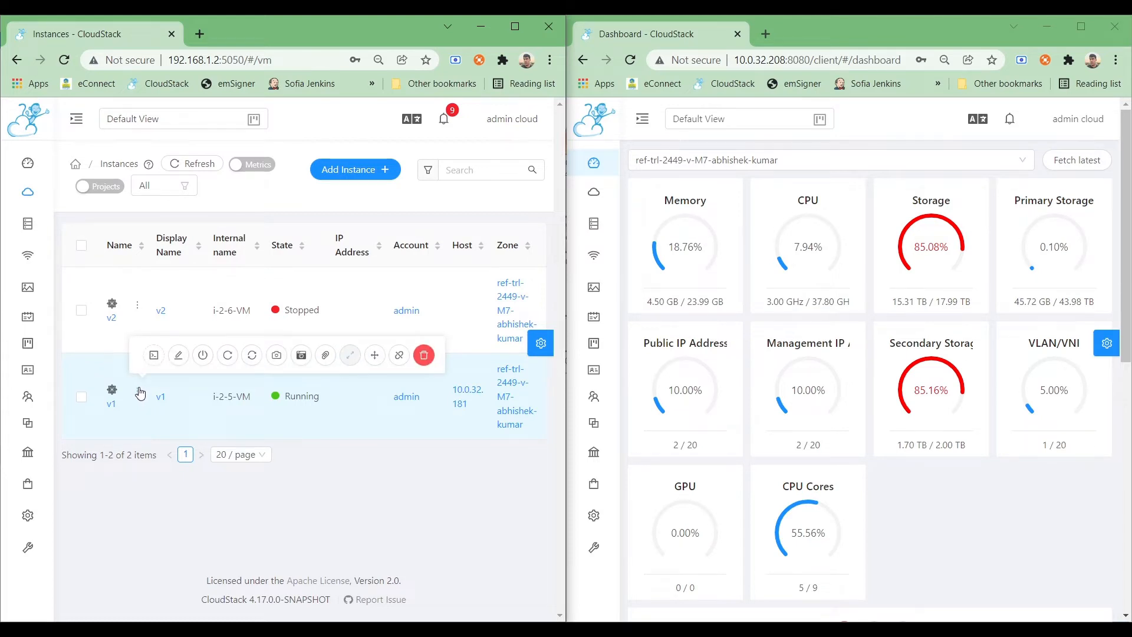
pyautogui.click(377, 356)
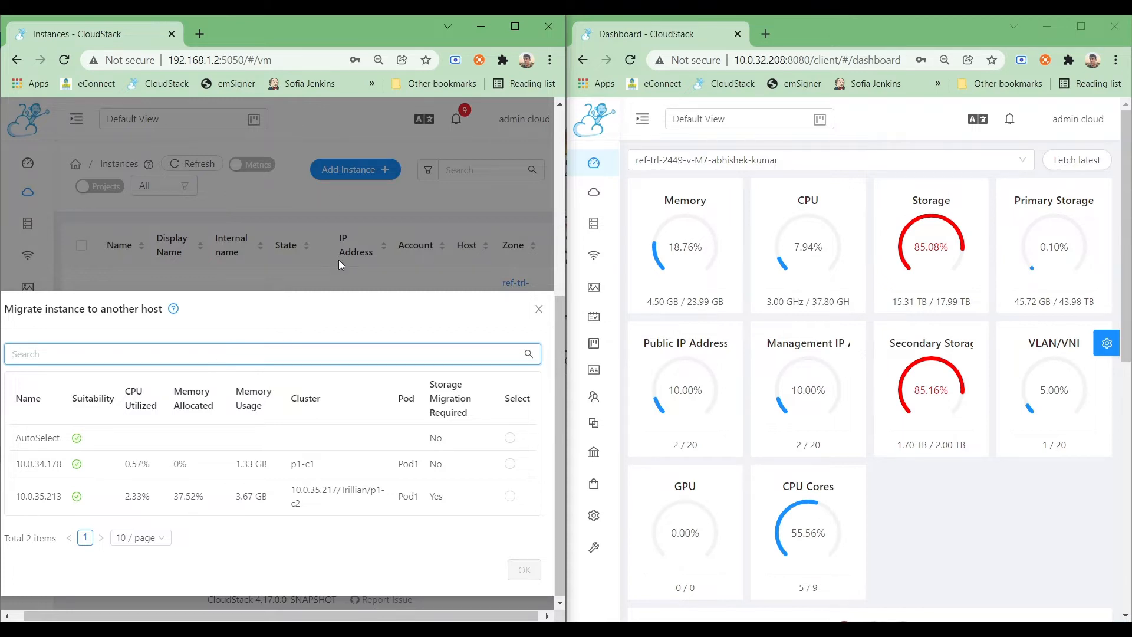
# In the 10.0.32.208 CloudStack, open the migration to another host for running instance v1 and examine its options through Migrate with storage
pyautogui.moveTo(596, 194)
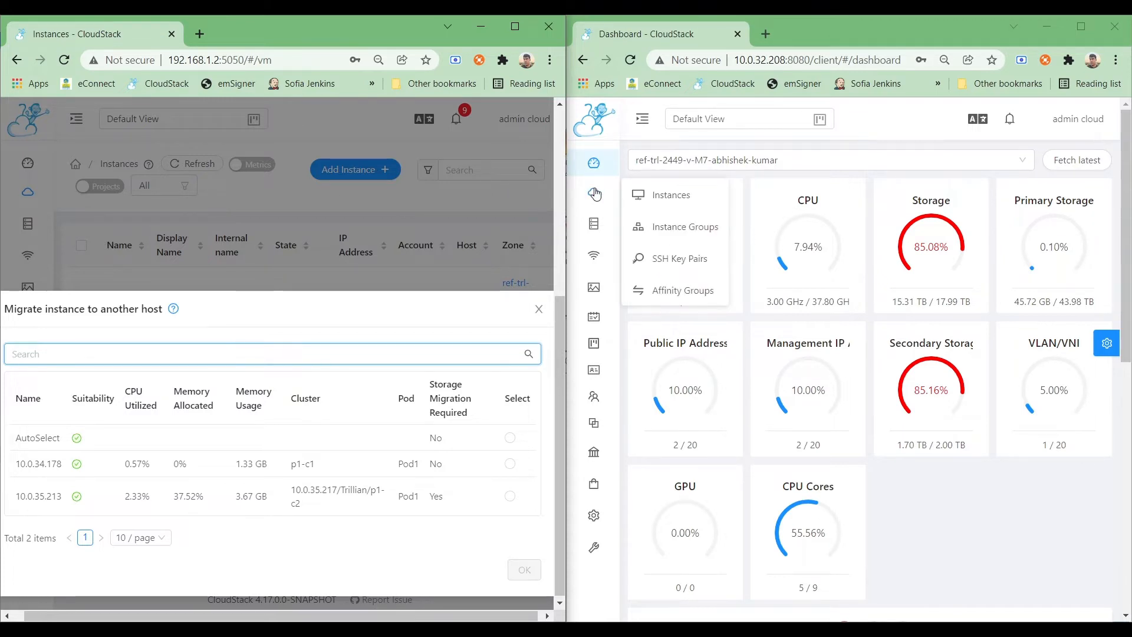
pyautogui.click(638, 196)
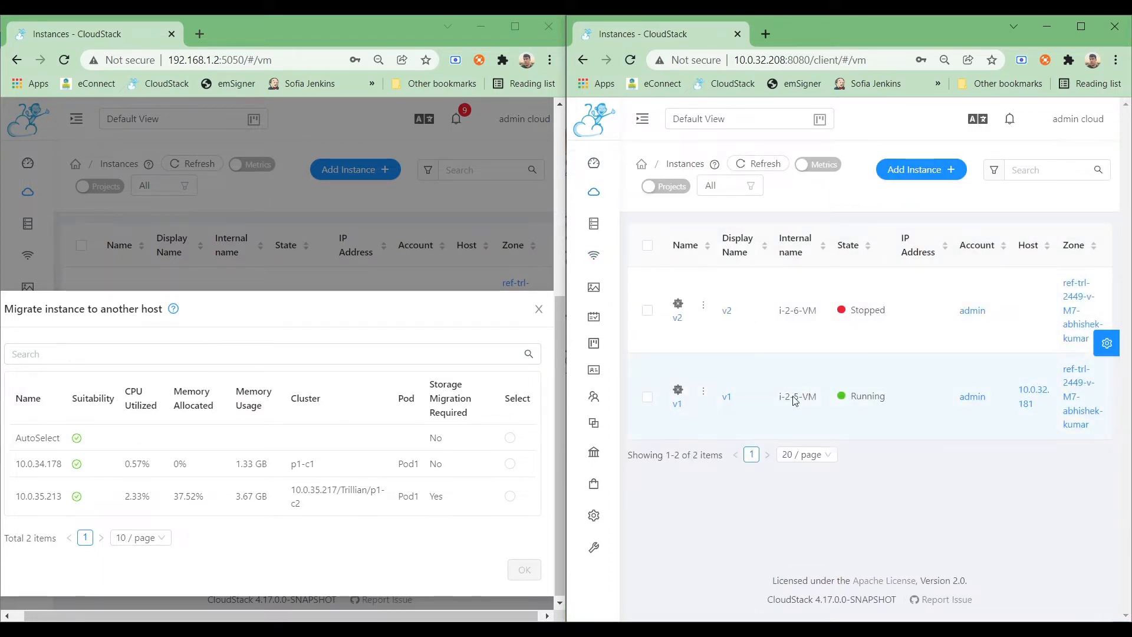
pyautogui.moveTo(704, 394)
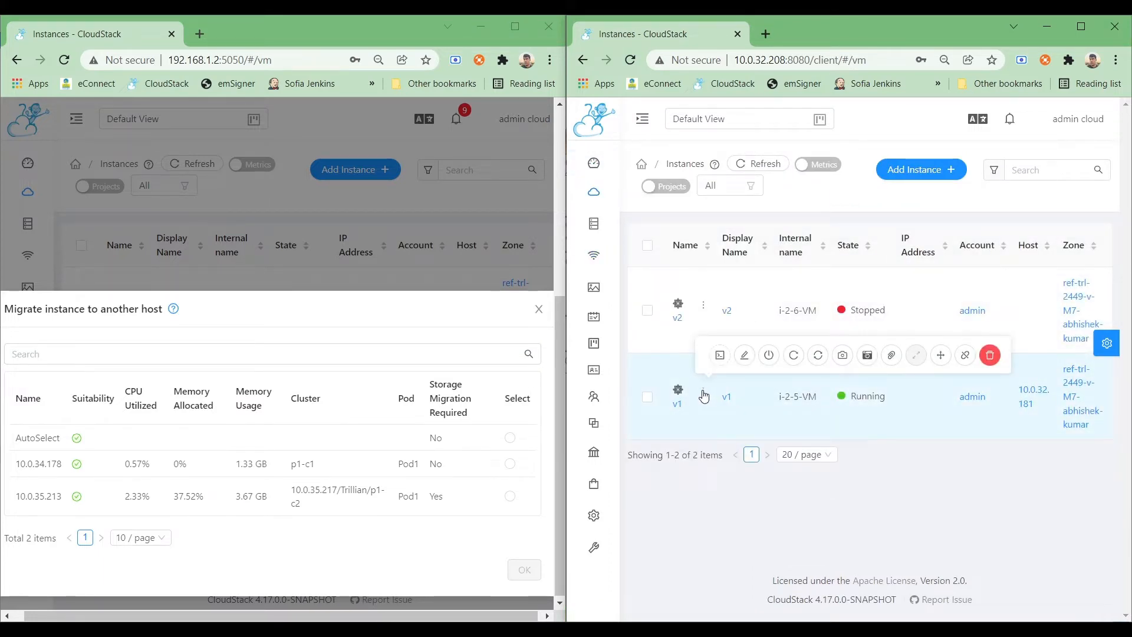
pyautogui.click(941, 356)
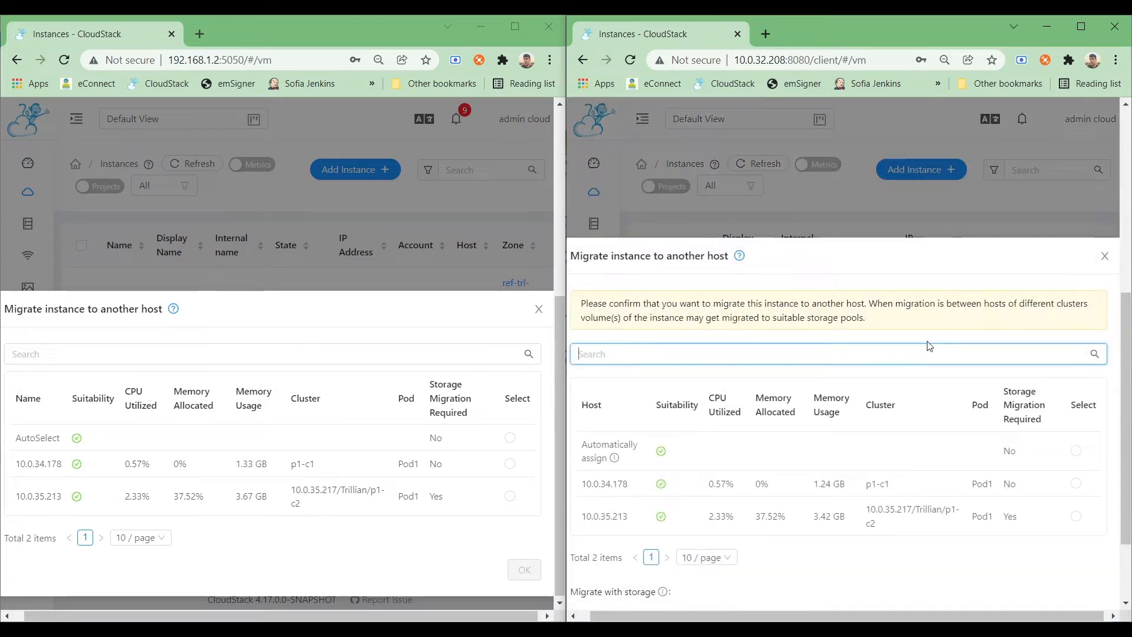
pyautogui.scroll(-1, 930, 354)
pyautogui.scroll(-1, 931, 367)
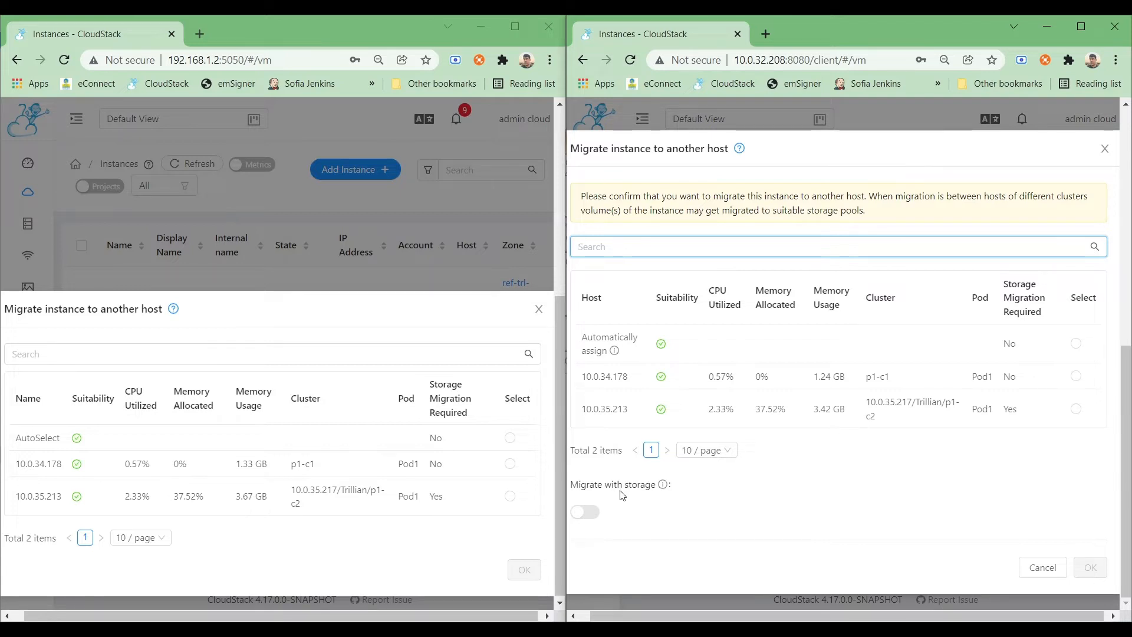
# Choose host 10.0.34.178 as the migration target for v1 and enable Migrate with storage
pyautogui.click(1076, 377)
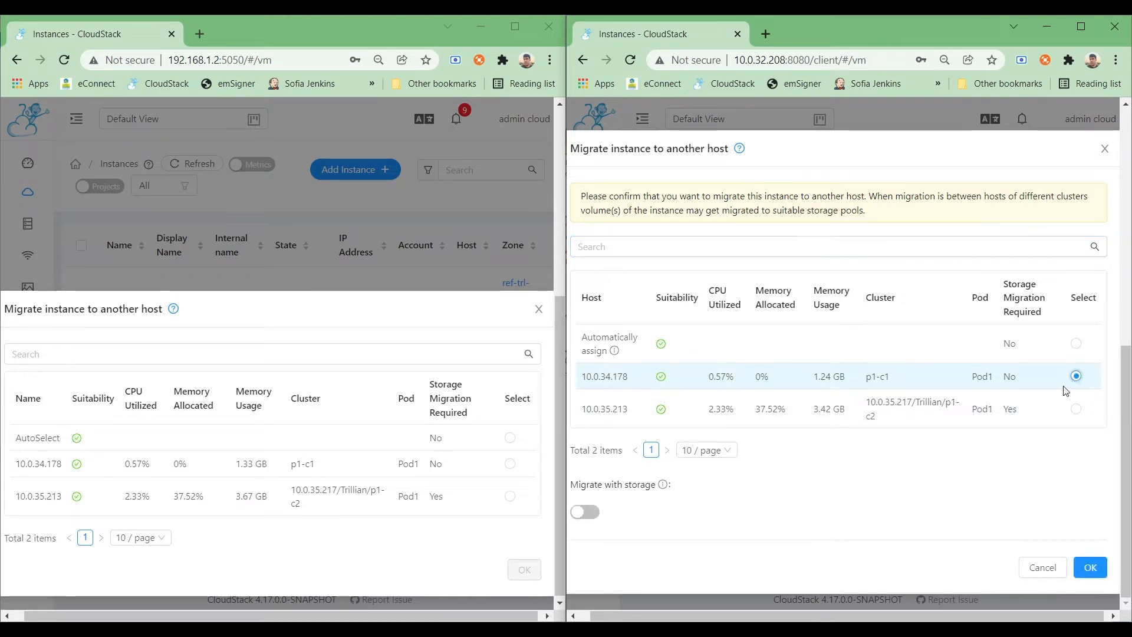
pyautogui.click(588, 513)
pyautogui.scroll(-3, 631, 413)
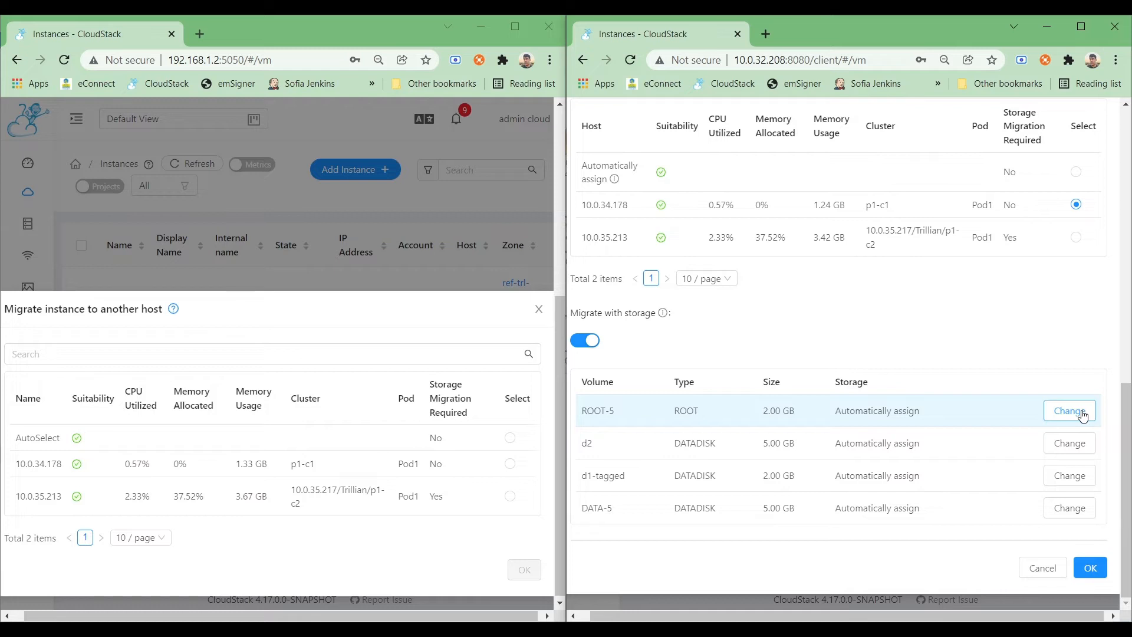
# Assign primary storage ps3 to volume ROOT-5 and ps5 to volume d2
pyautogui.click(1060, 414)
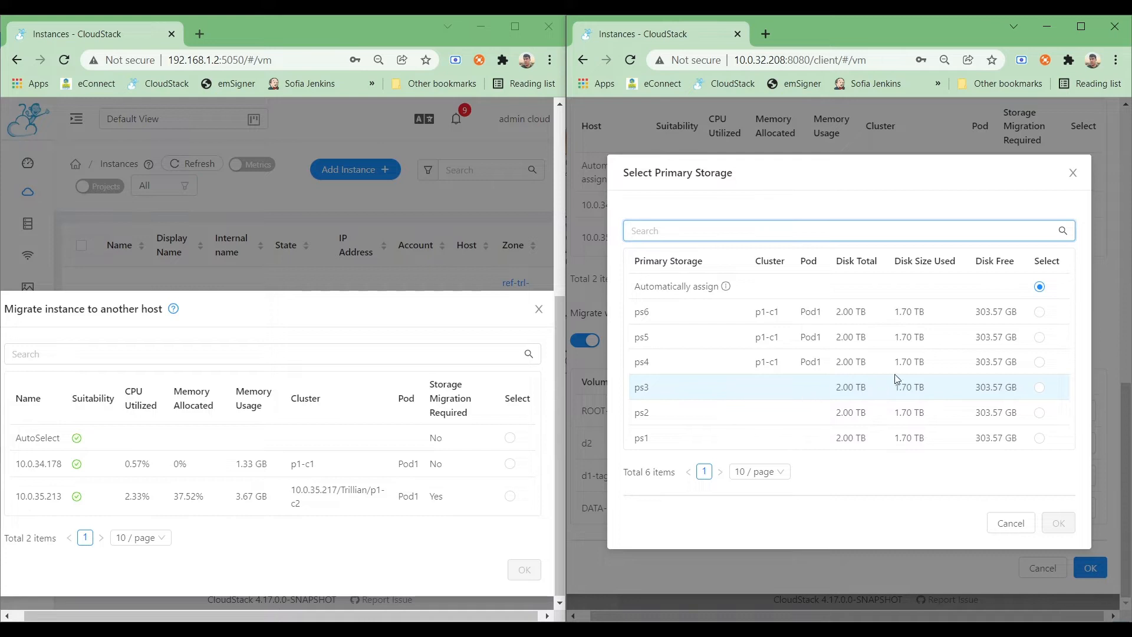
pyautogui.click(1040, 388)
pyautogui.click(1058, 524)
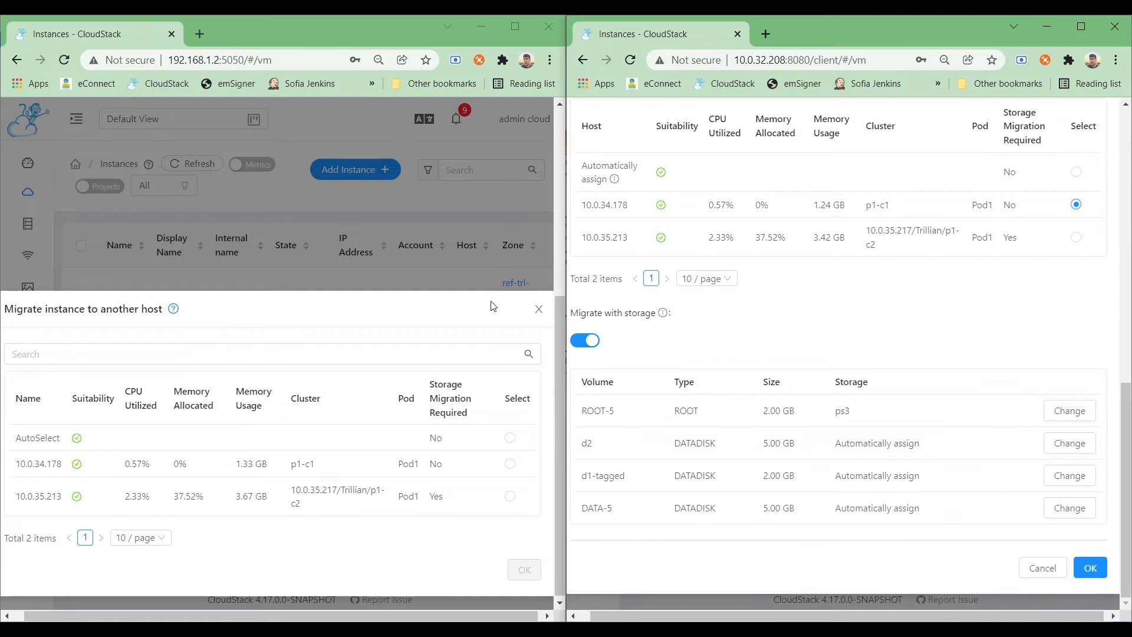
pyautogui.click(1056, 443)
pyautogui.click(1039, 337)
pyautogui.click(1057, 522)
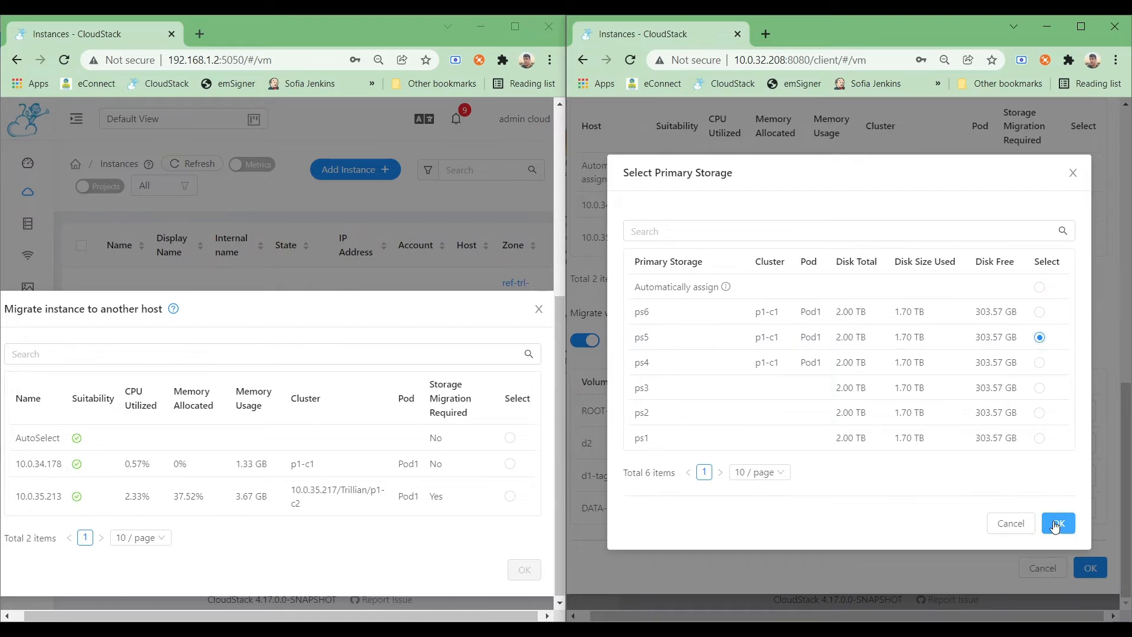
# Assign primary storage ps2 to volume d1-tagged and ps5 to volume DATA-5
pyautogui.click(1068, 477)
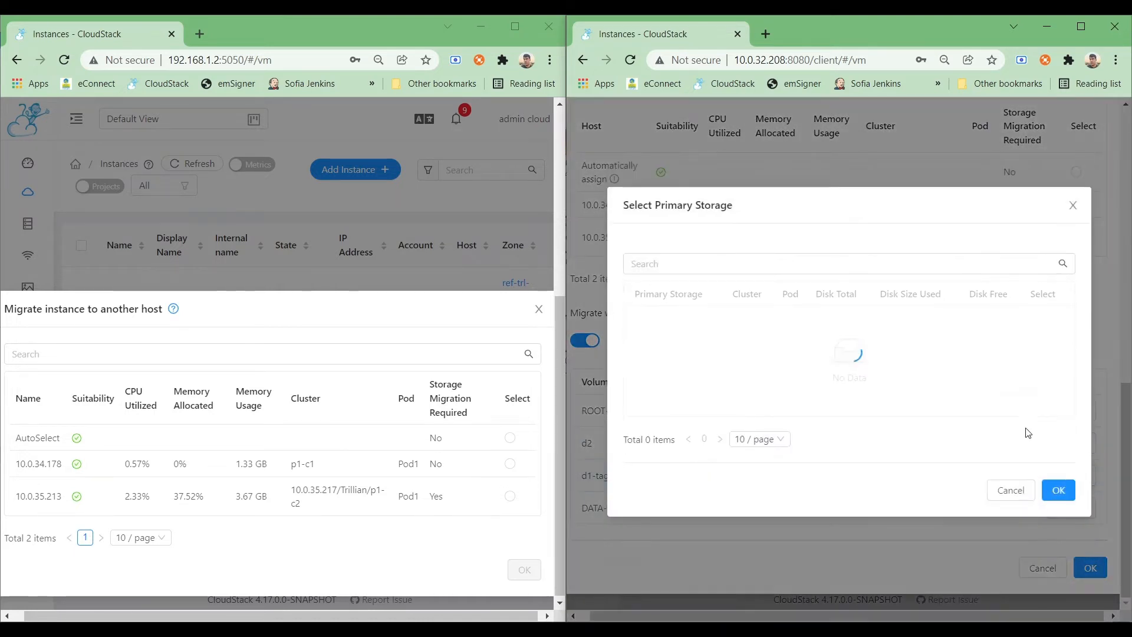
pyautogui.click(1040, 412)
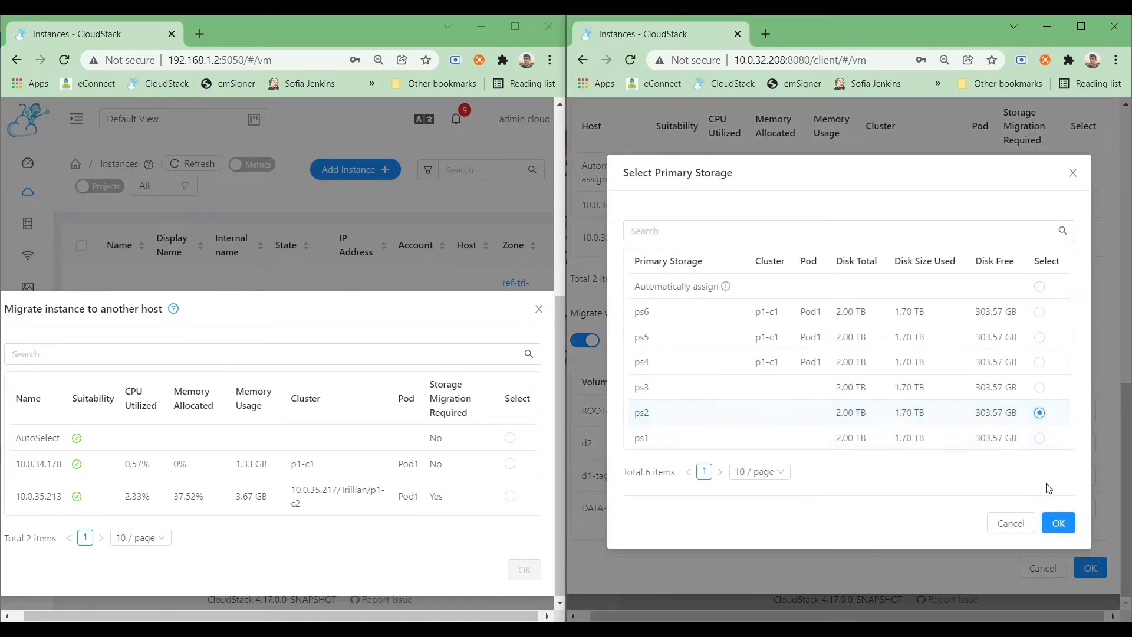
pyautogui.click(1058, 523)
pyautogui.click(1061, 509)
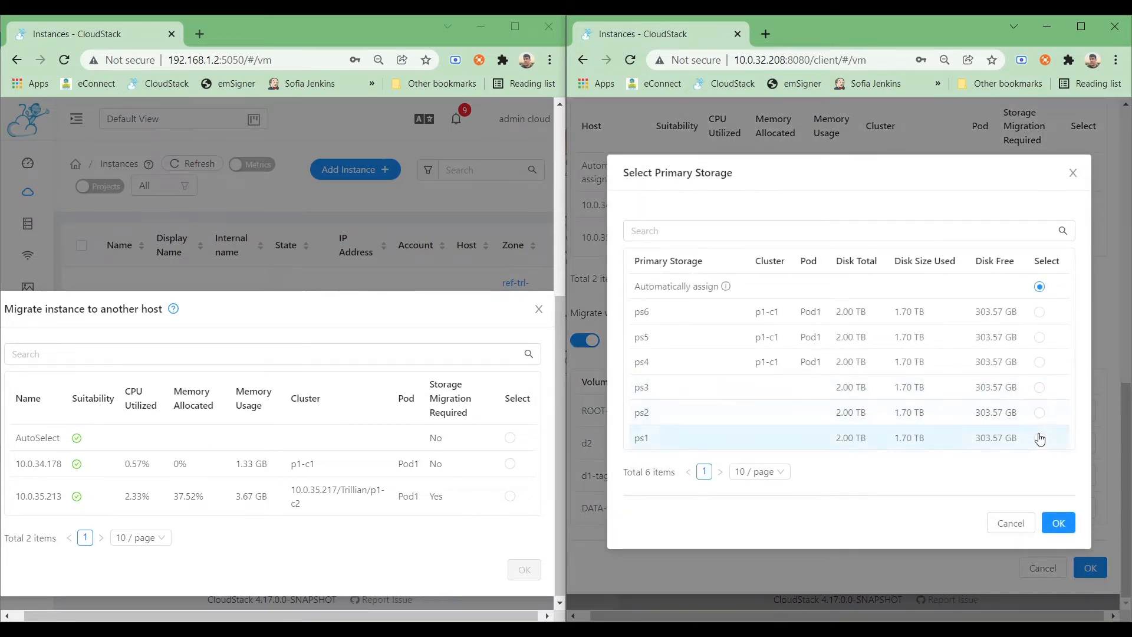
pyautogui.click(1040, 337)
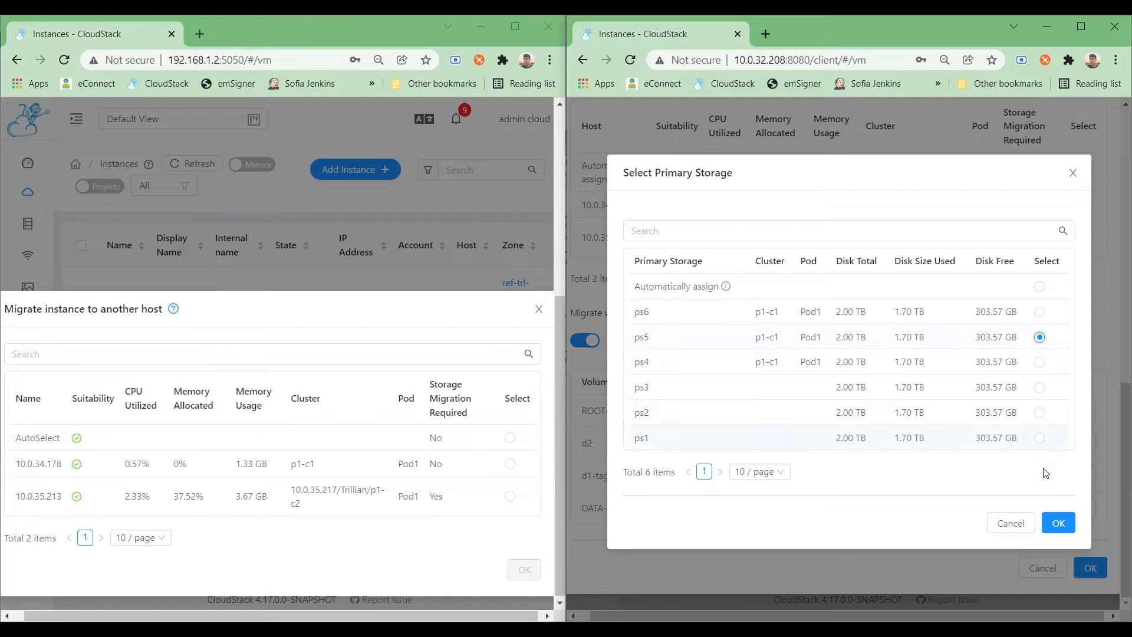
pyautogui.click(1056, 524)
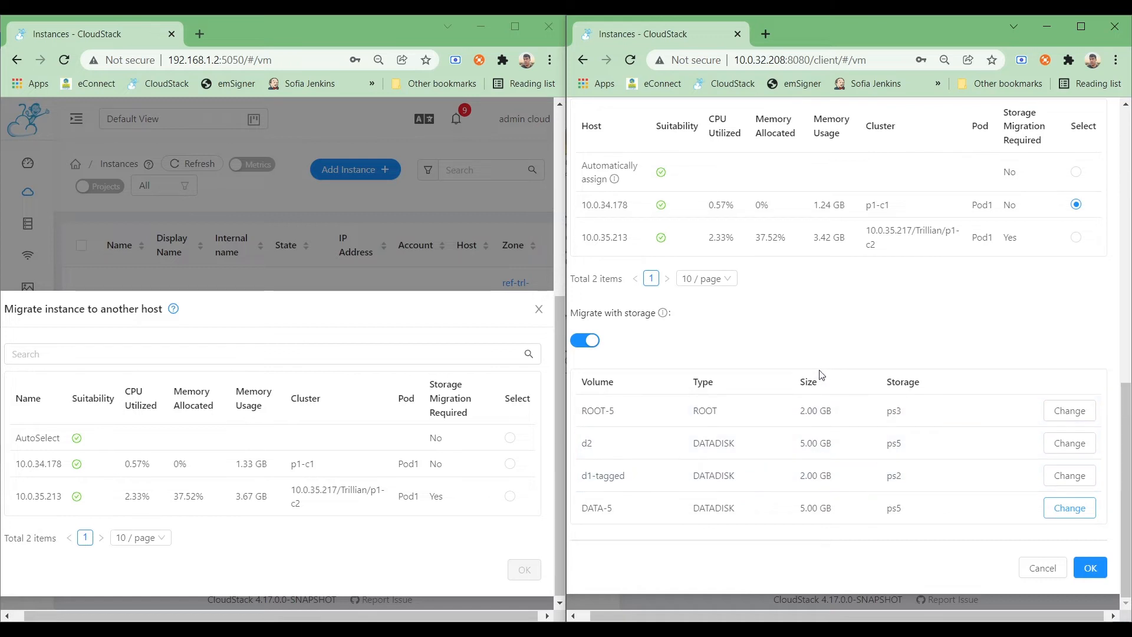
# Review the host and volume assignments for v1, and close the host migration dialogs in both windows without migrating
pyautogui.scroll(2, 847, 374)
pyautogui.scroll(-2, 847, 373)
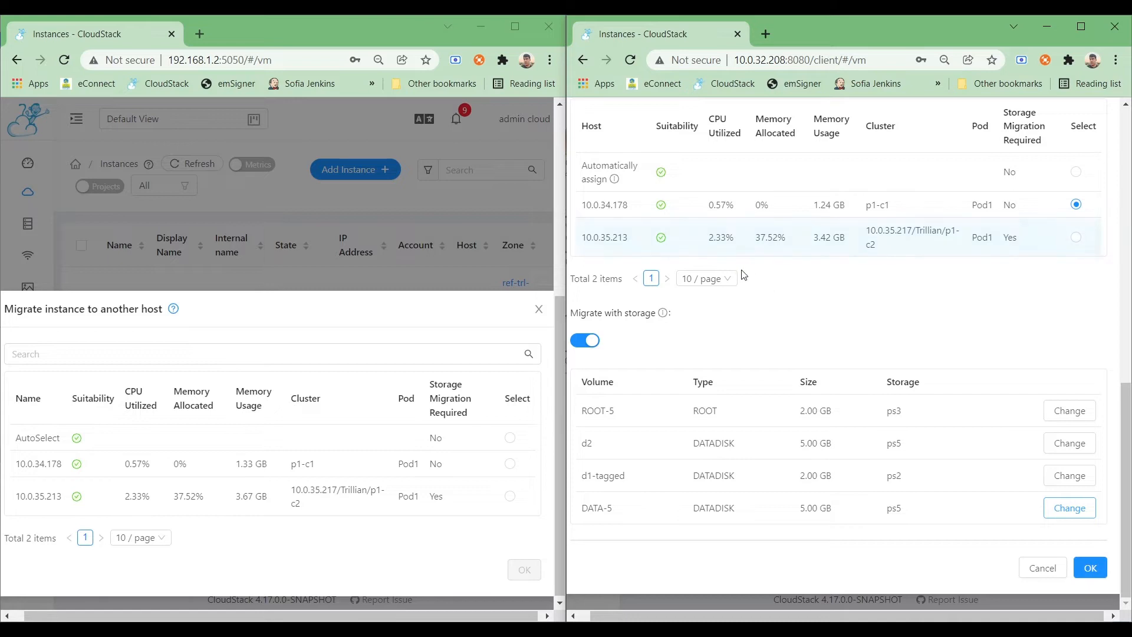
pyautogui.scroll(1, 769, 289)
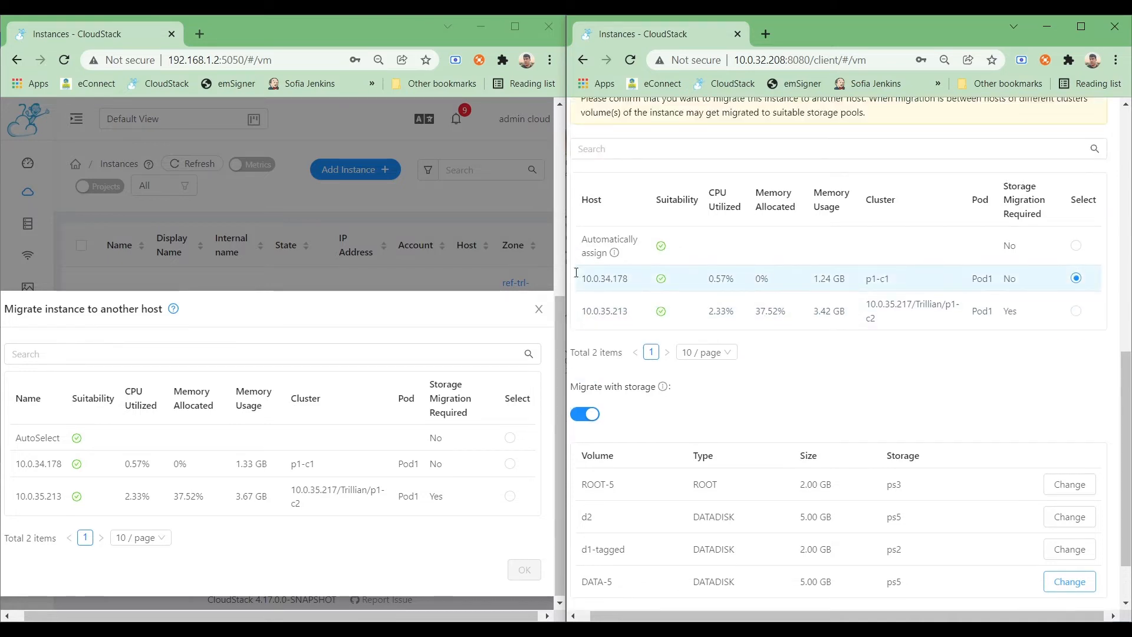
pyautogui.scroll(-1, 787, 421)
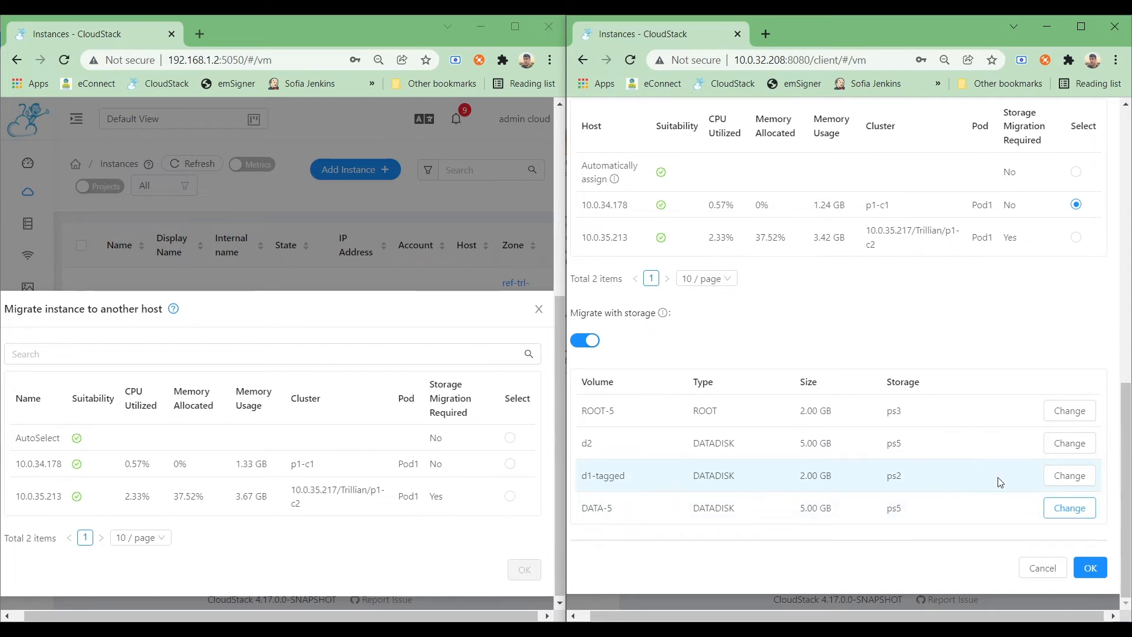
pyautogui.click(1042, 567)
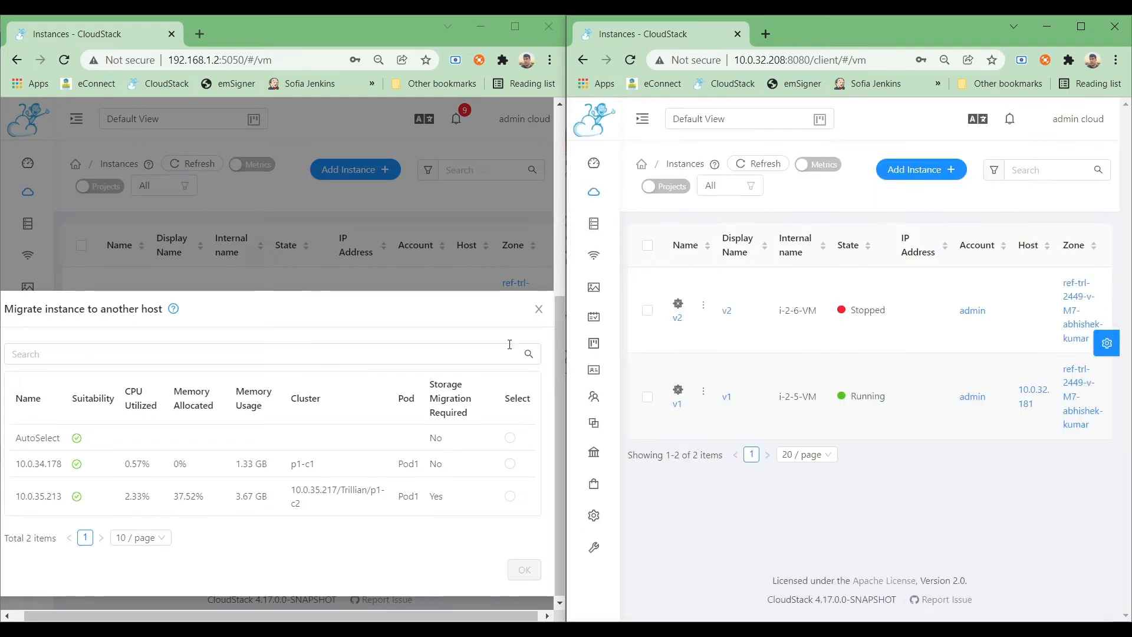
pyautogui.click(538, 309)
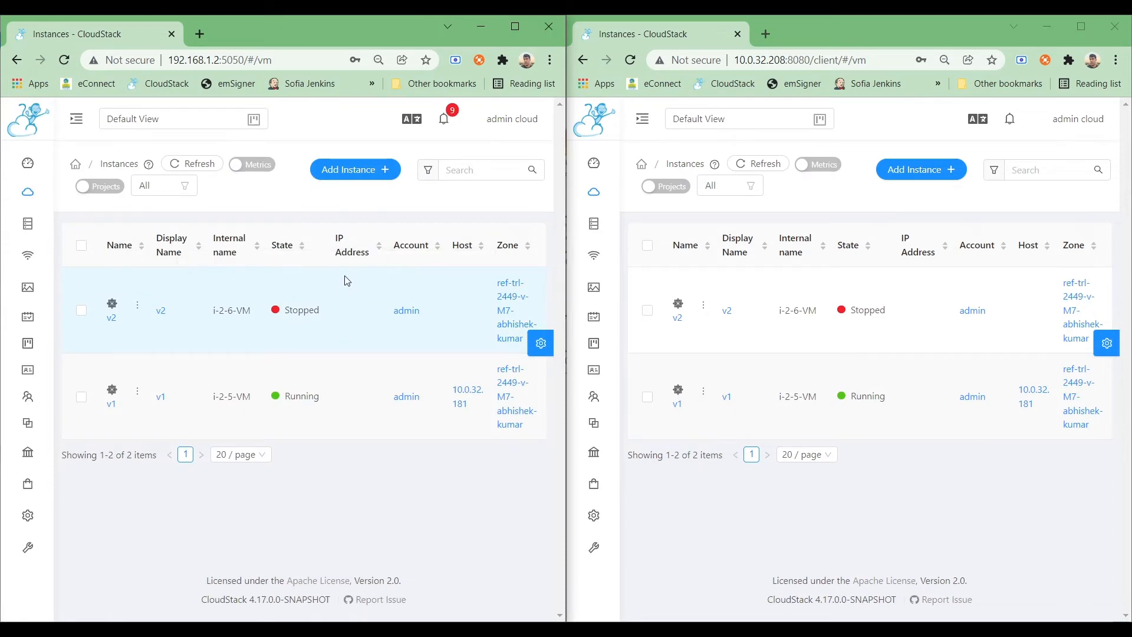
# In the 192.168.1.2 CloudStack, open the migration to another primary storage for stopped instance v2 and examine the available storages
pyautogui.moveTo(139, 307)
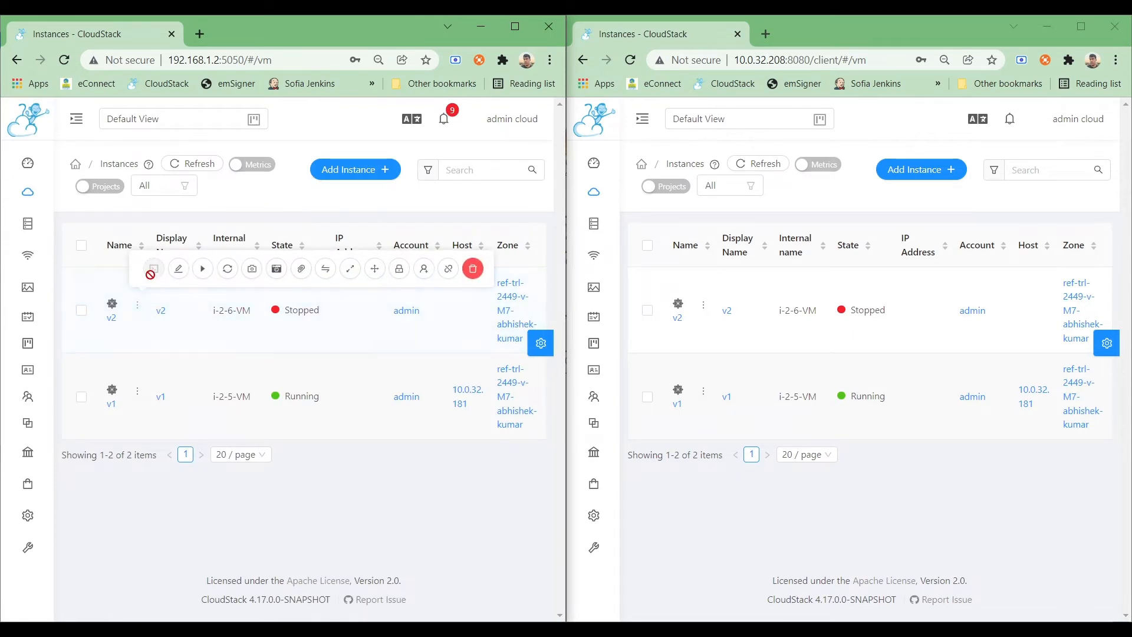
pyautogui.click(375, 271)
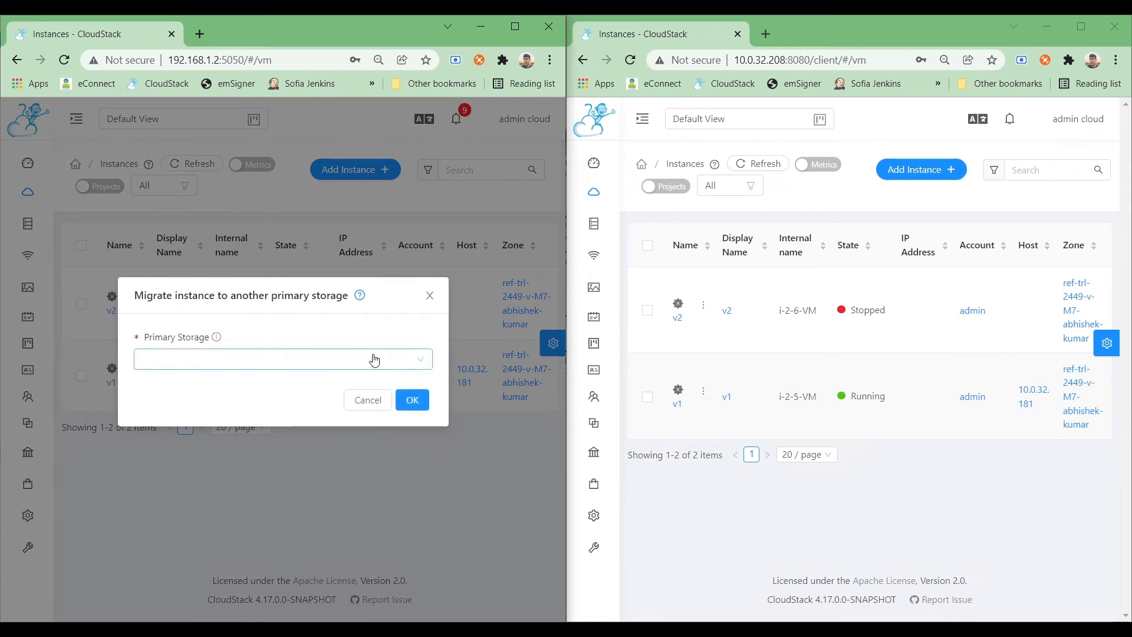
pyautogui.click(424, 362)
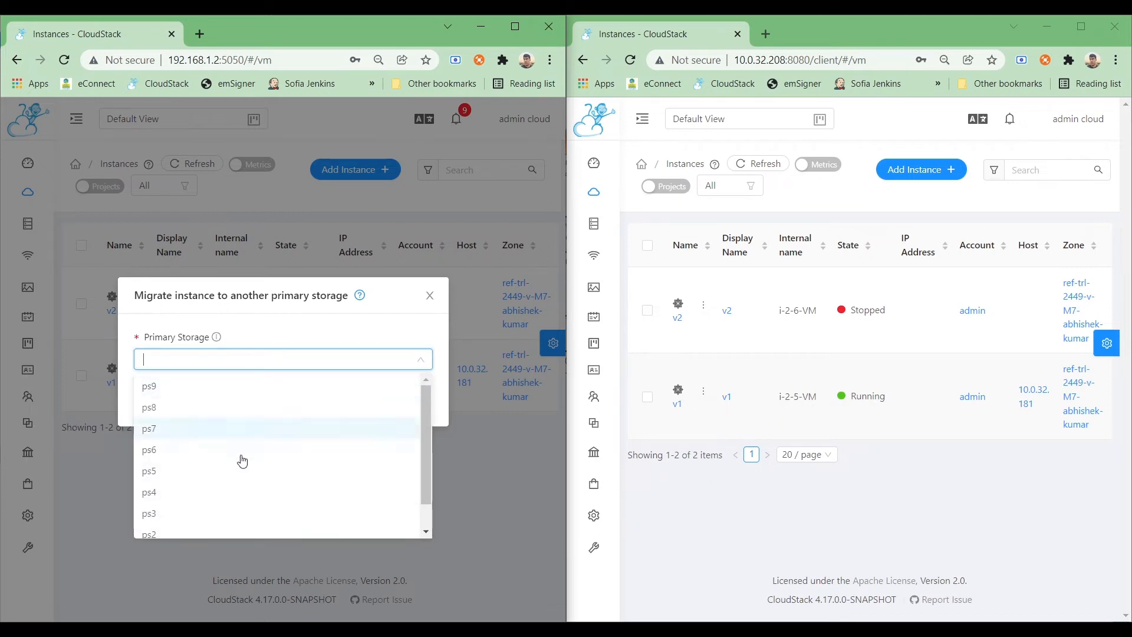
pyautogui.scroll(-1, 222, 506)
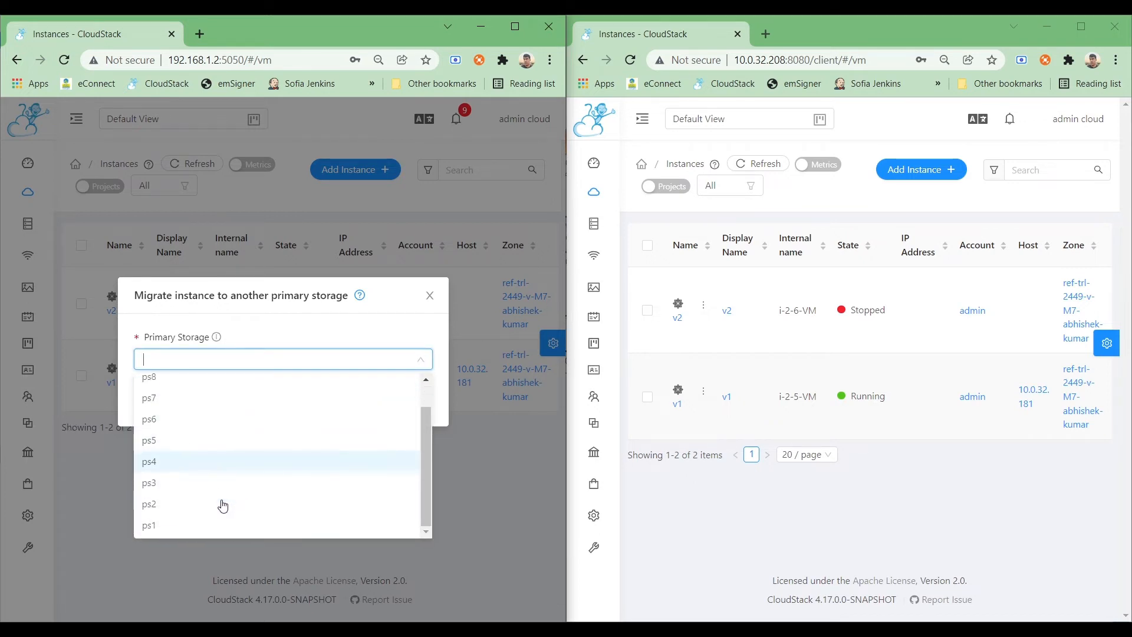
# In the 10.0.32.208 CloudStack, open v2's migration to another primary storage and choose ps6 as the single storage for all volumes
pyautogui.moveTo(706, 304)
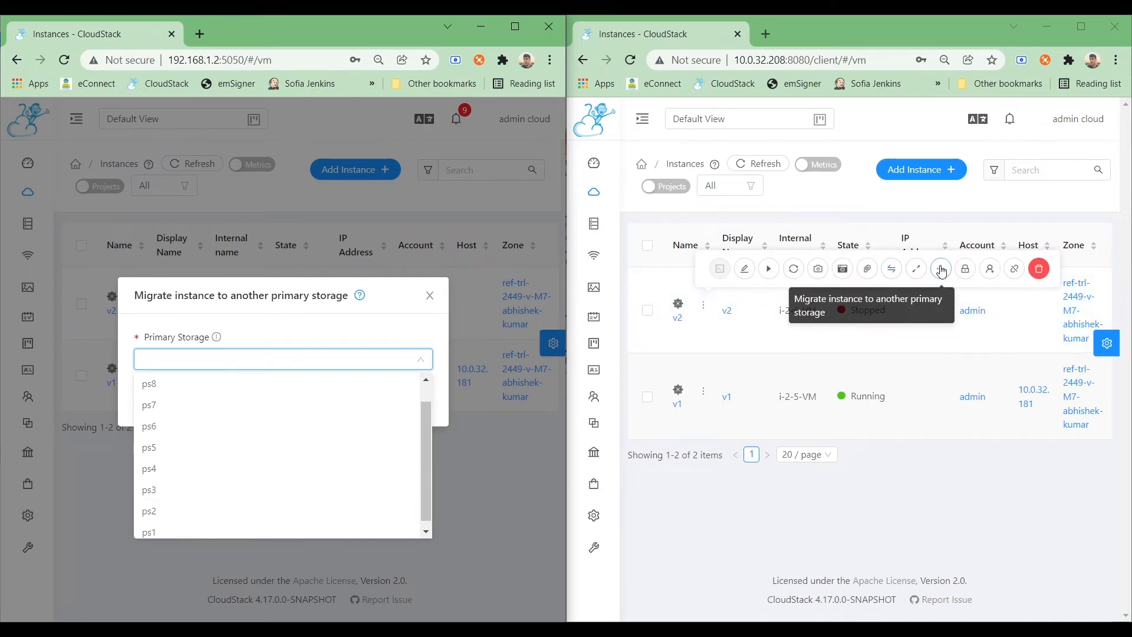
pyautogui.click(942, 270)
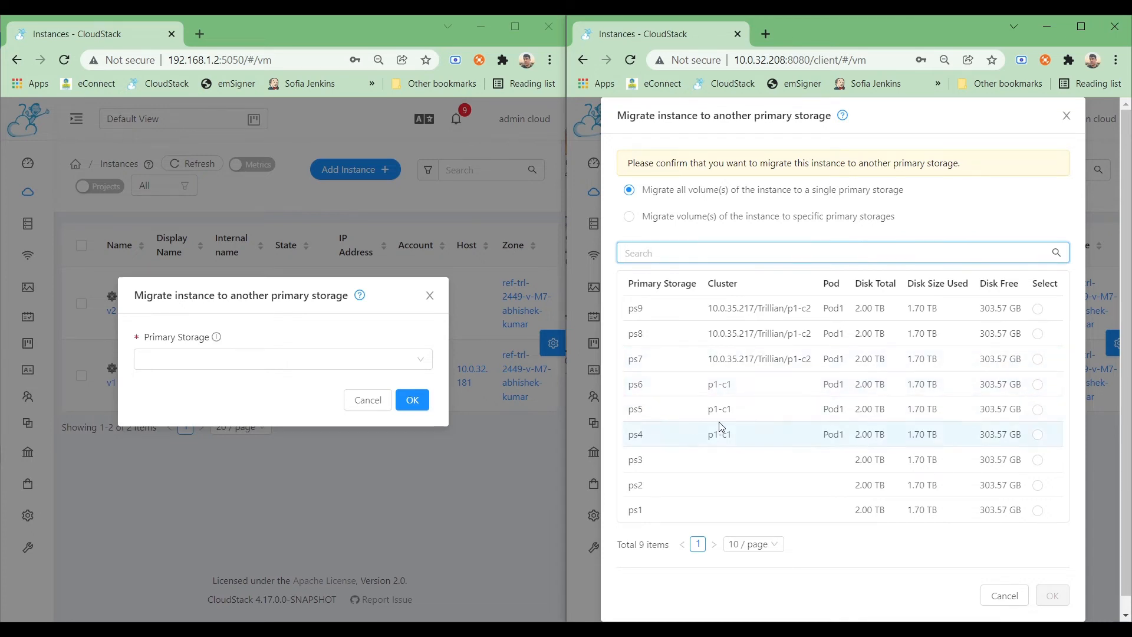
pyautogui.click(1037, 384)
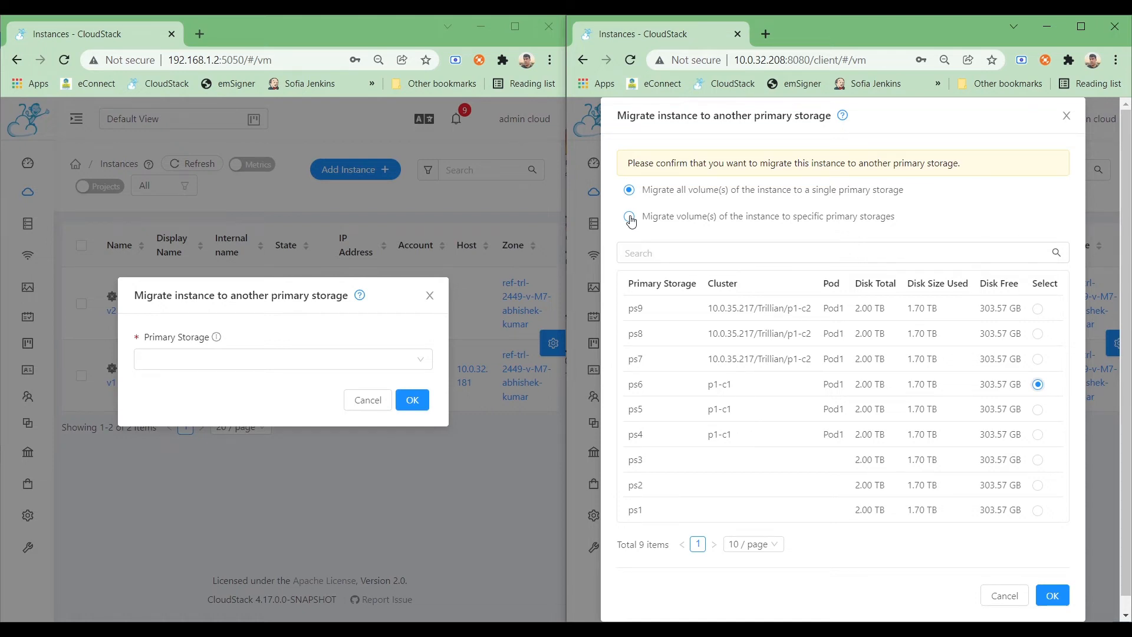
# Switch the migration to specific primary storages per volume and assign ps5 to volume ROOT-6
pyautogui.click(630, 217)
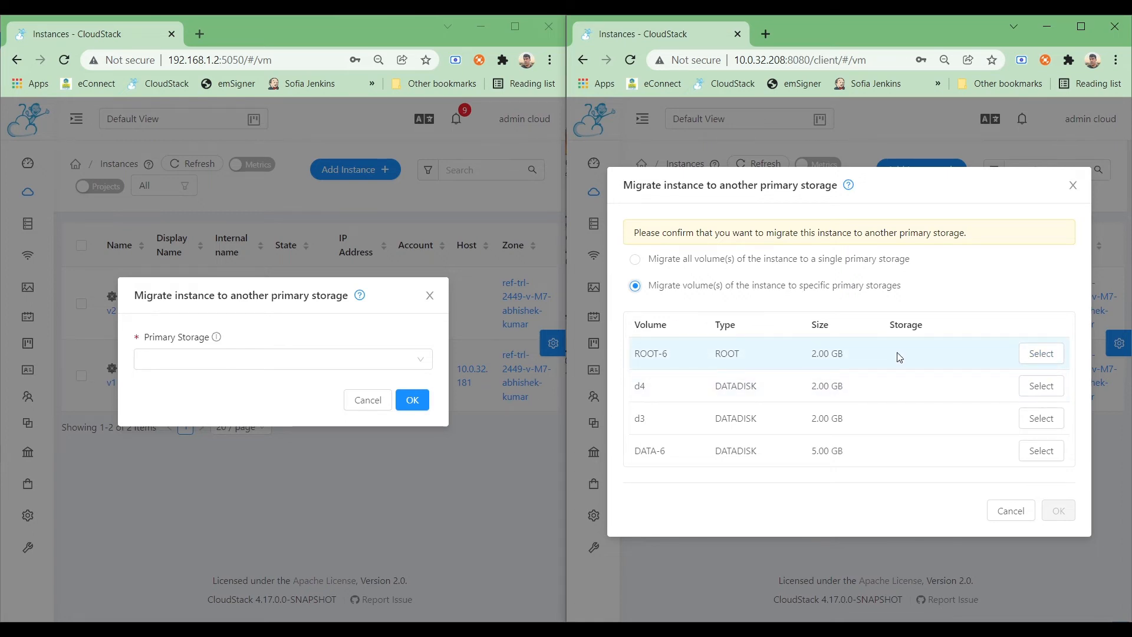
pyautogui.click(1052, 355)
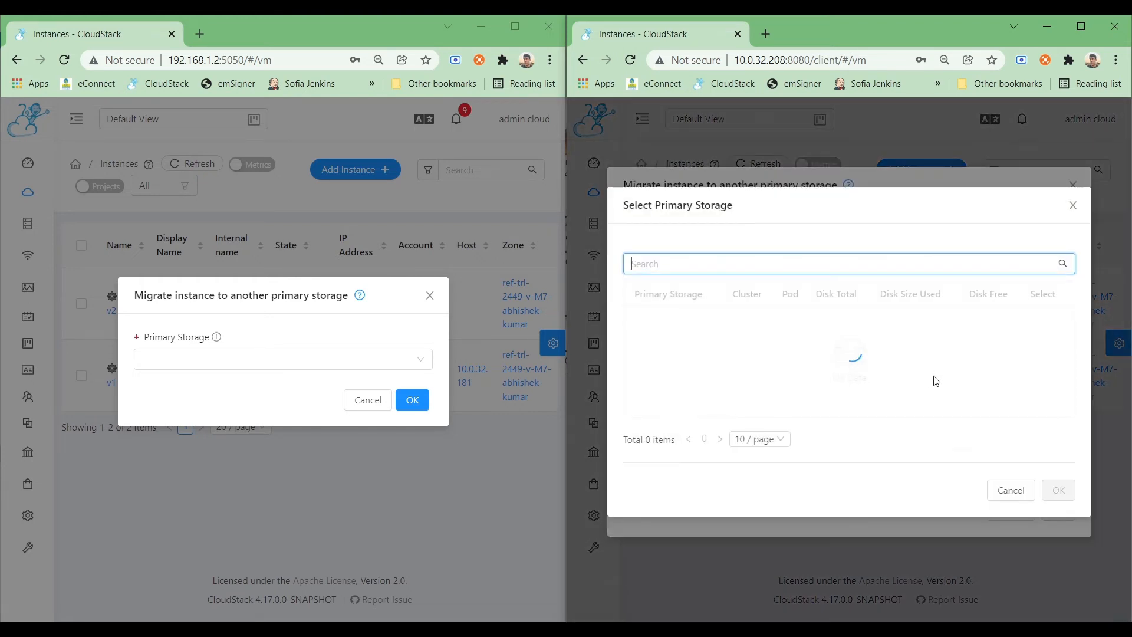
pyautogui.click(1045, 362)
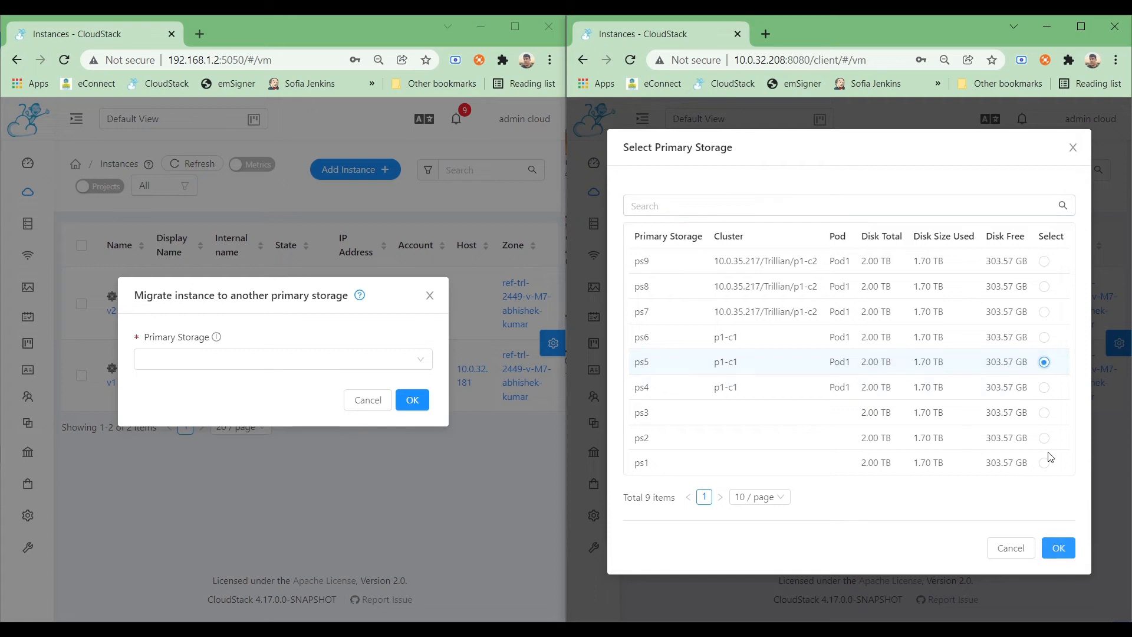
pyautogui.click(1059, 547)
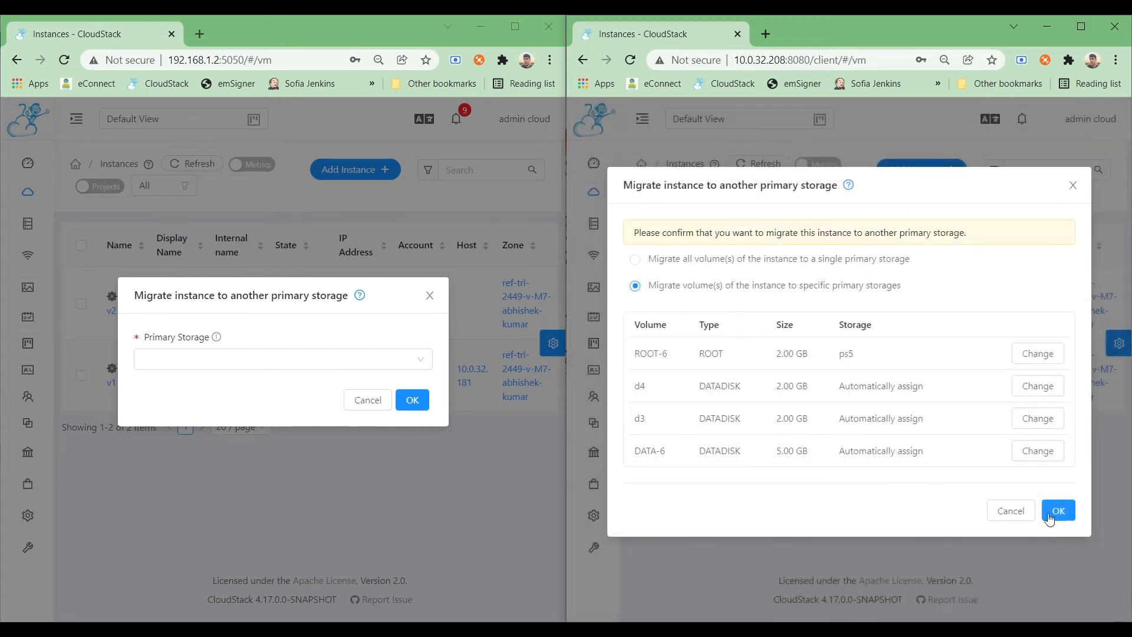
# Assign ps4 to volume d4, ps3 to d3 and ps1 to DATA-6, and dismiss the migration dialogs in both windows without migrating
pyautogui.click(1038, 386)
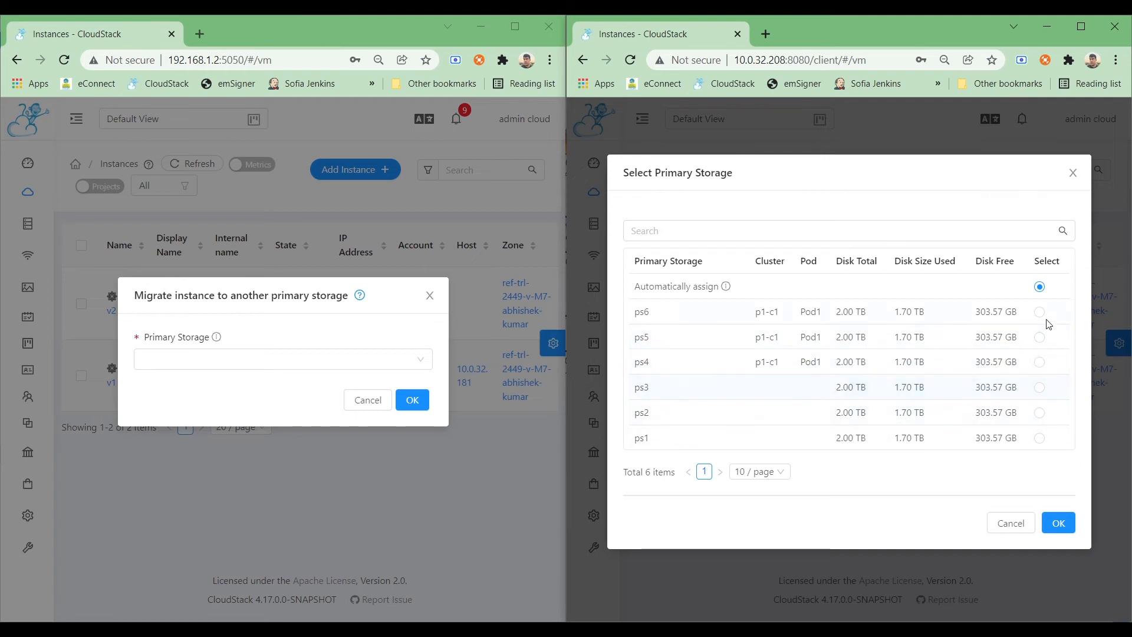
pyautogui.click(1040, 362)
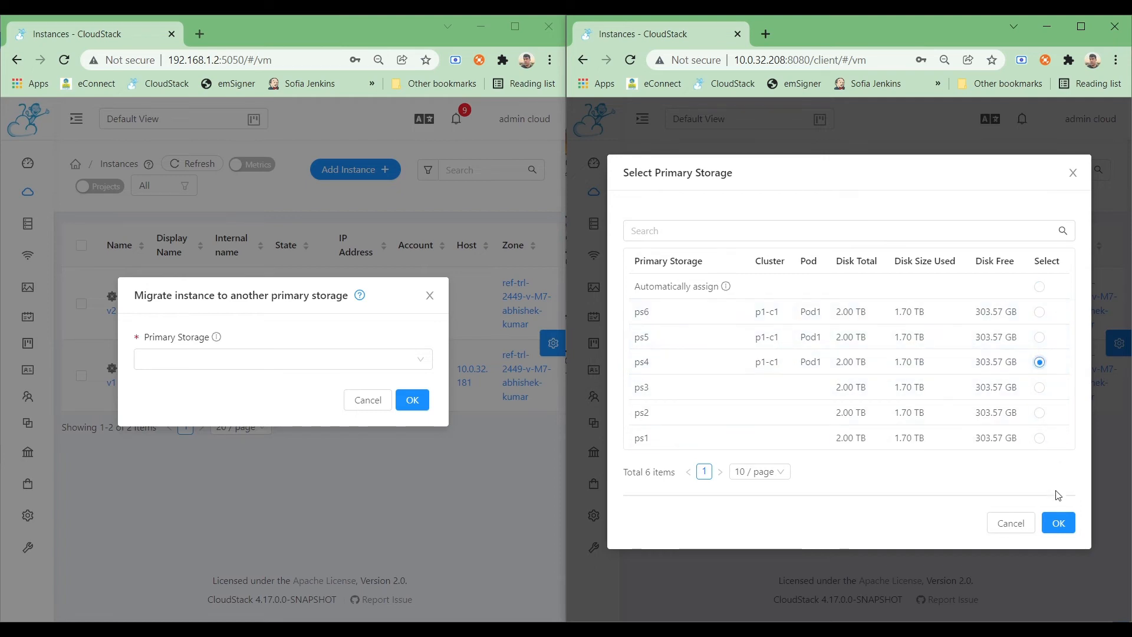
pyautogui.click(1056, 524)
pyautogui.click(1040, 417)
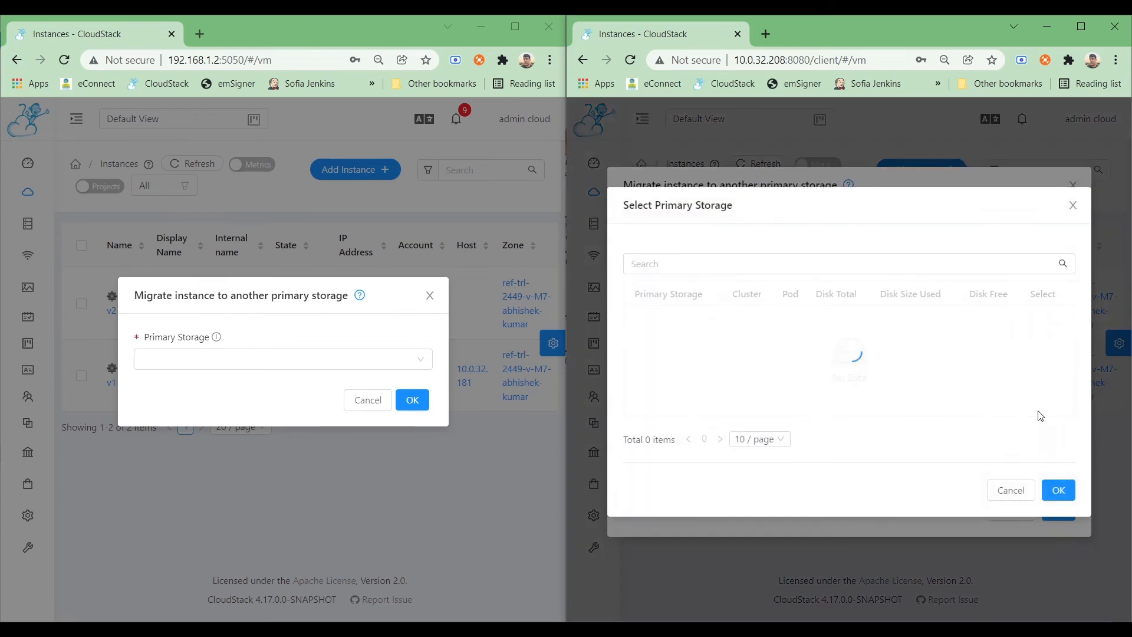
pyautogui.click(1039, 388)
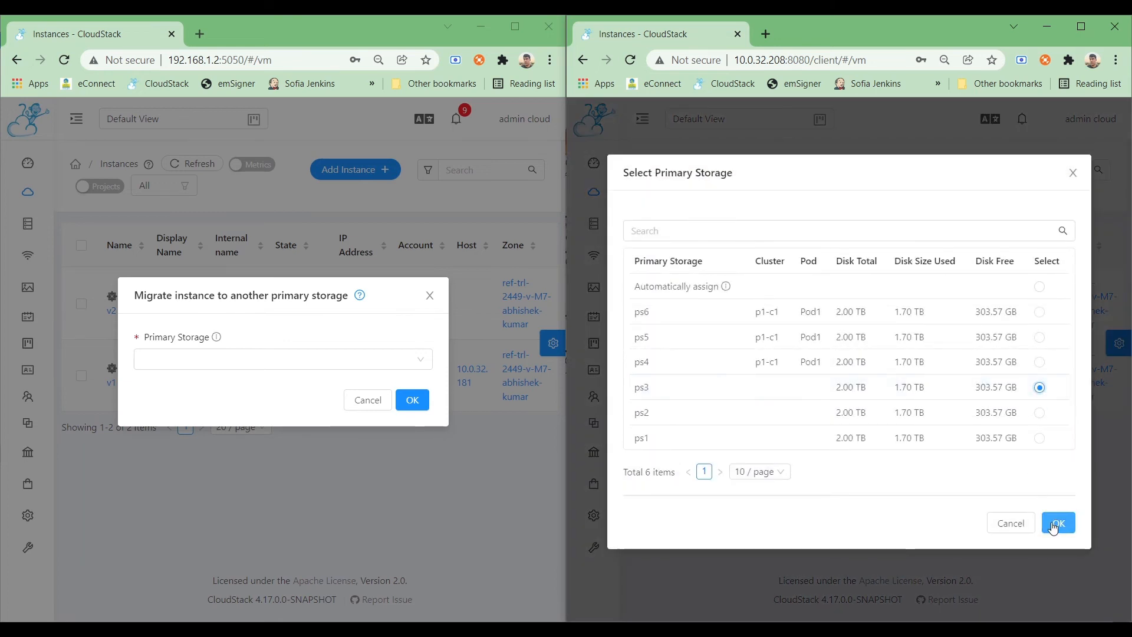
pyautogui.click(1055, 523)
pyautogui.click(1036, 451)
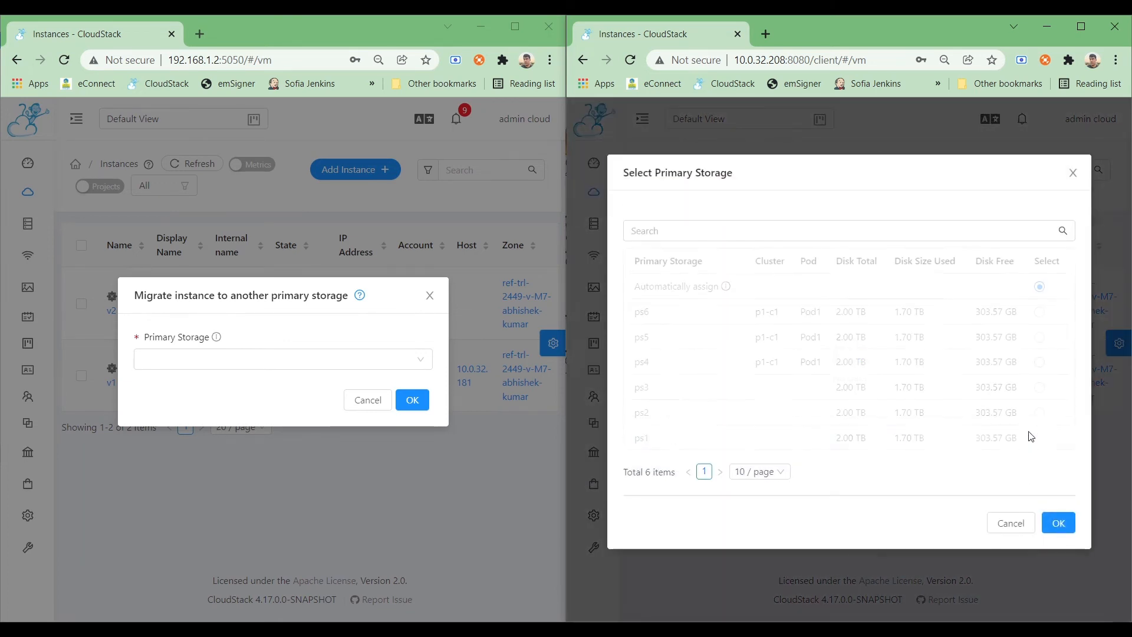
pyautogui.click(1040, 438)
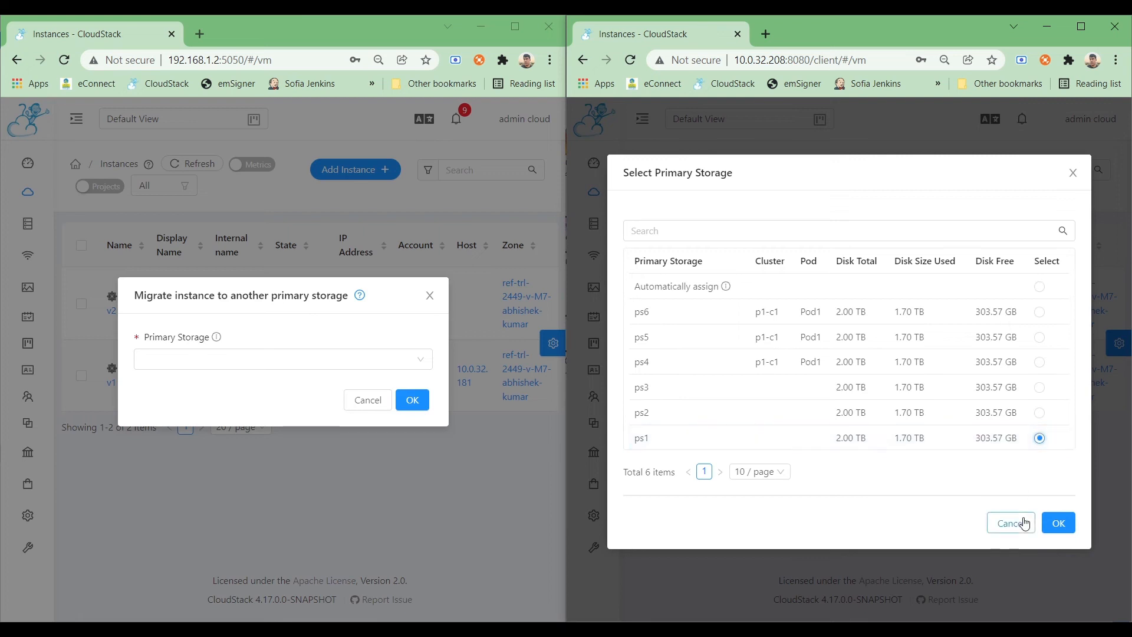
pyautogui.click(1057, 522)
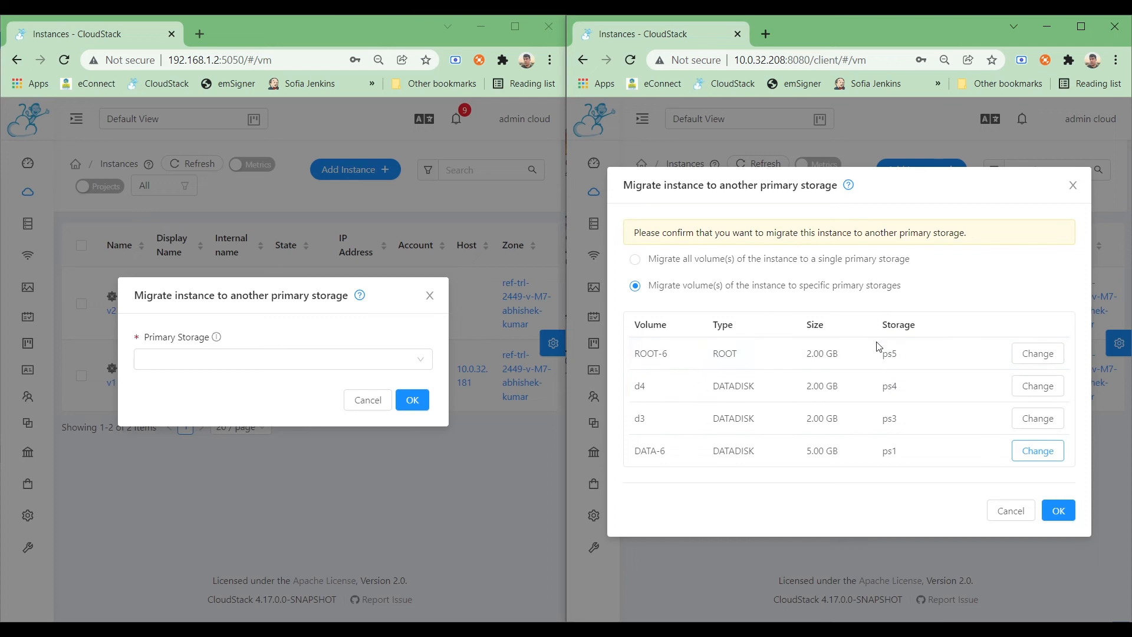
pyautogui.click(1011, 511)
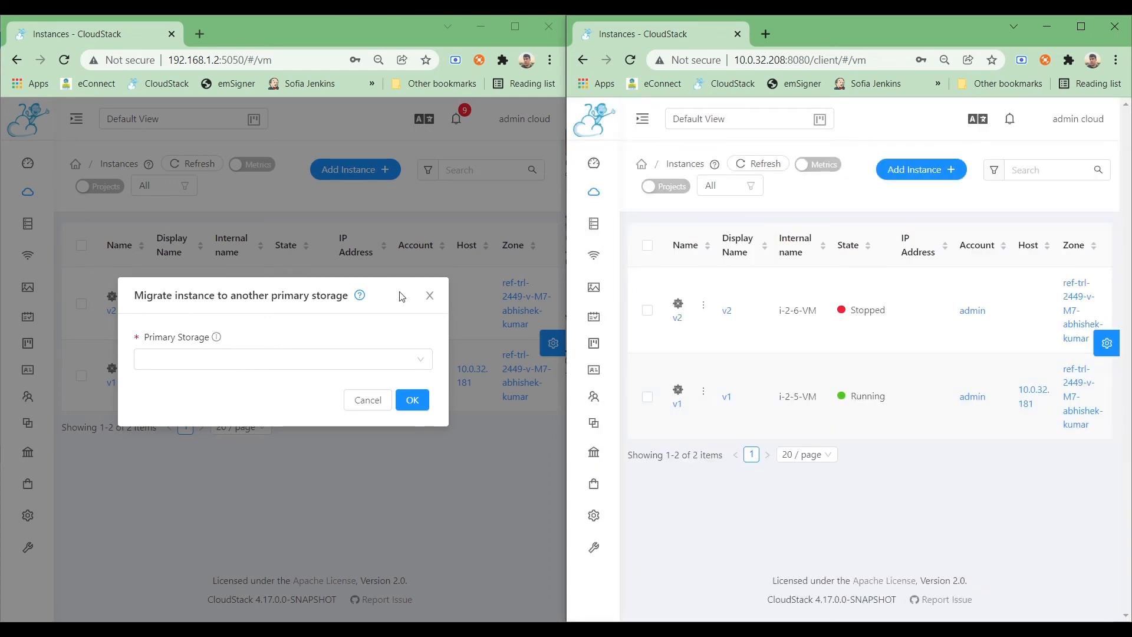
pyautogui.click(432, 296)
# In the 192.168.1.2 CloudStack, go to the volumes list, open the migration of volume d5 and examine the selectable storage pools
pyautogui.moveTo(28, 226)
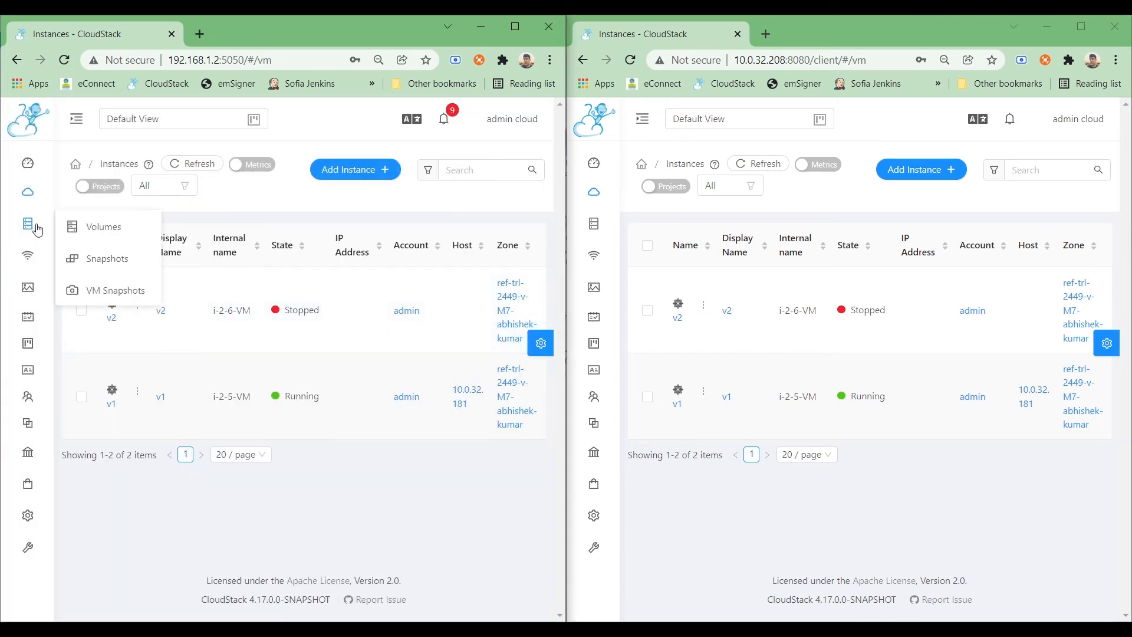
pyautogui.click(89, 228)
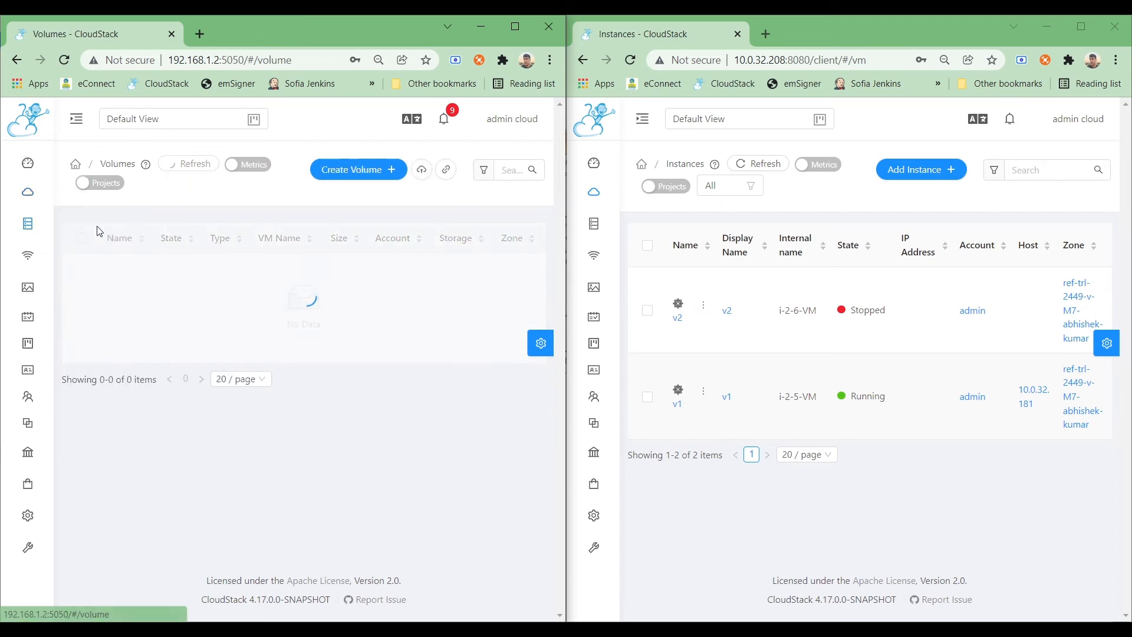
pyautogui.scroll(-3, 165, 288)
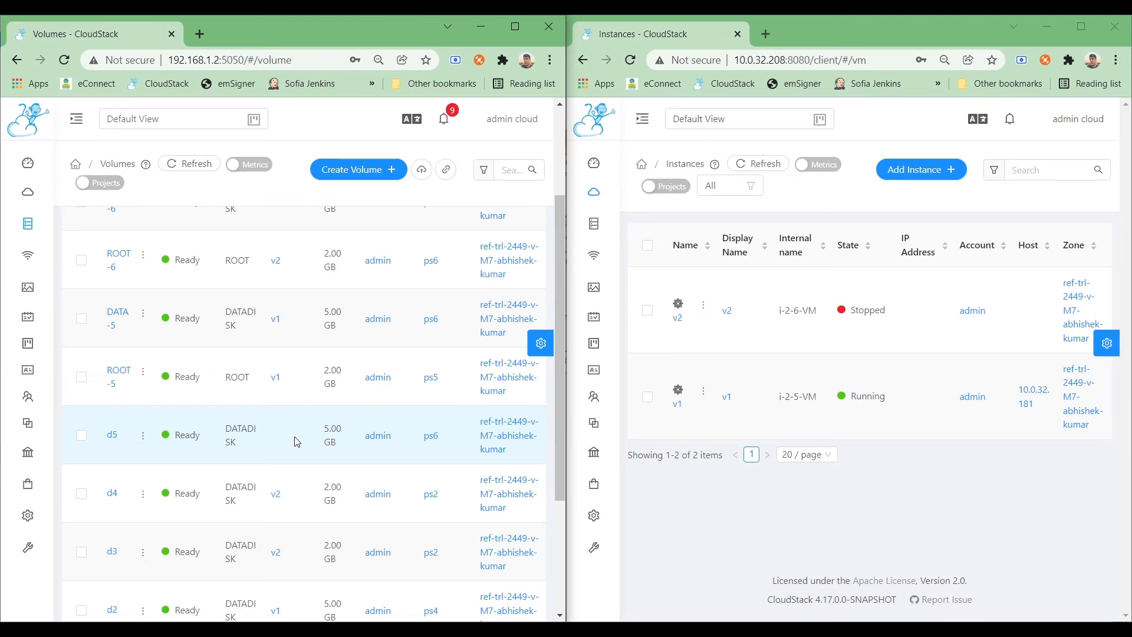
pyautogui.moveTo(144, 436)
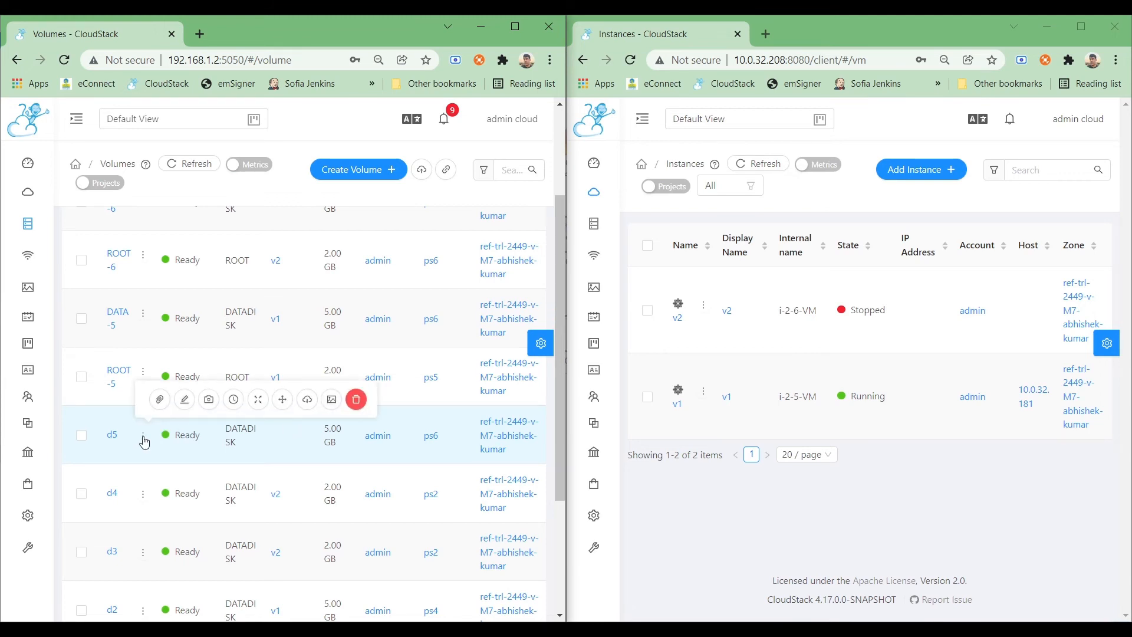
pyautogui.click(284, 400)
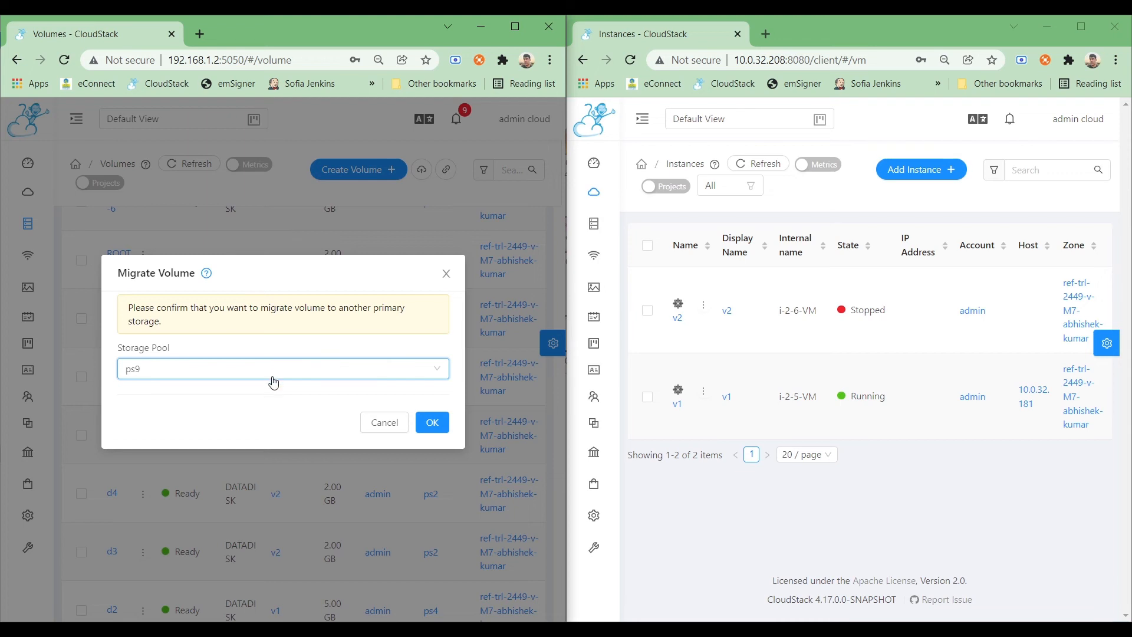
pyautogui.click(399, 376)
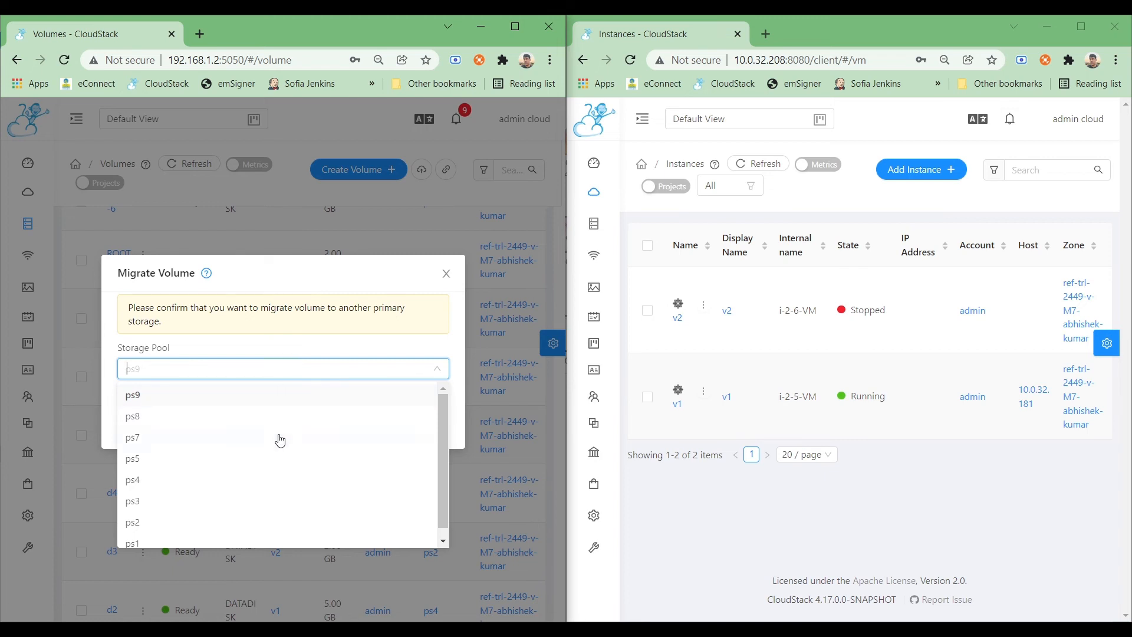
pyautogui.scroll(-1, 281, 439)
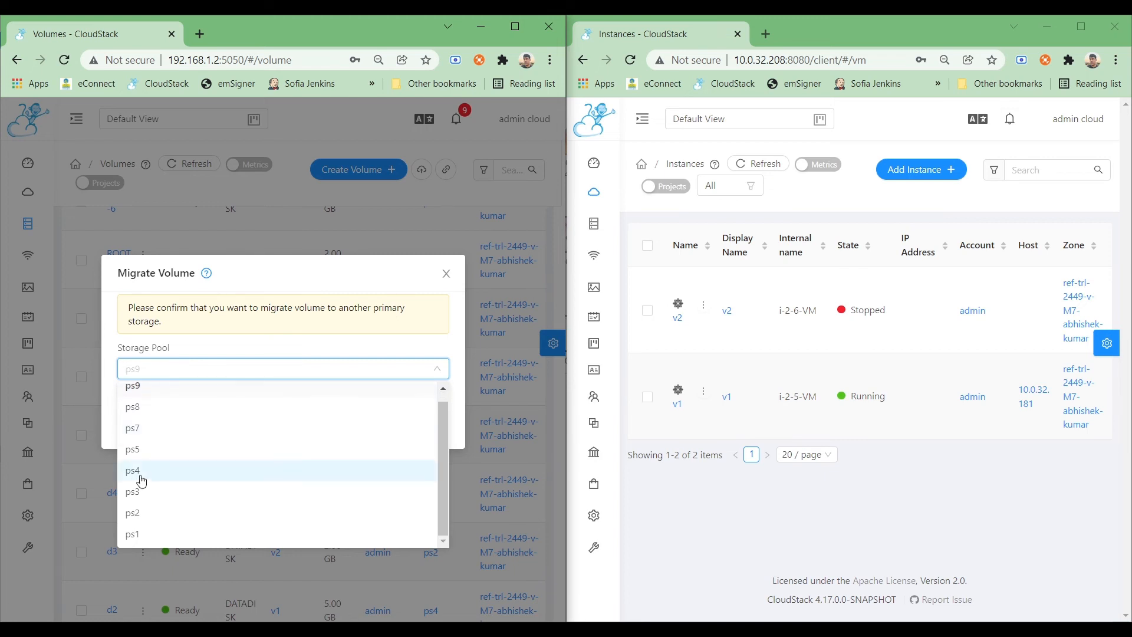
pyautogui.scroll(1, 171, 418)
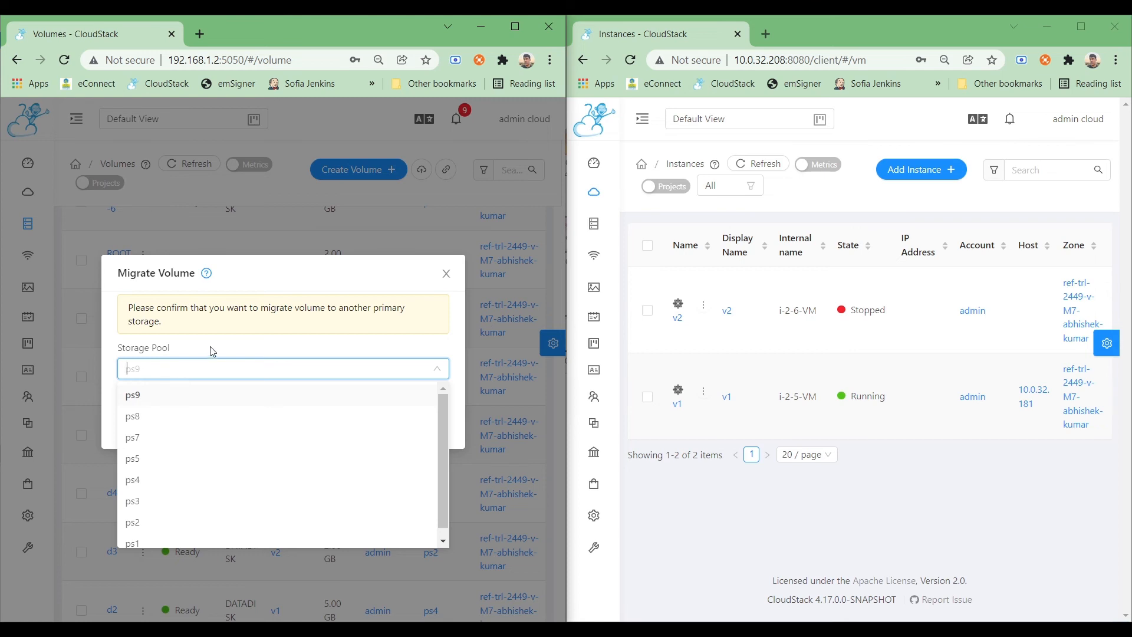
pyautogui.click(254, 358)
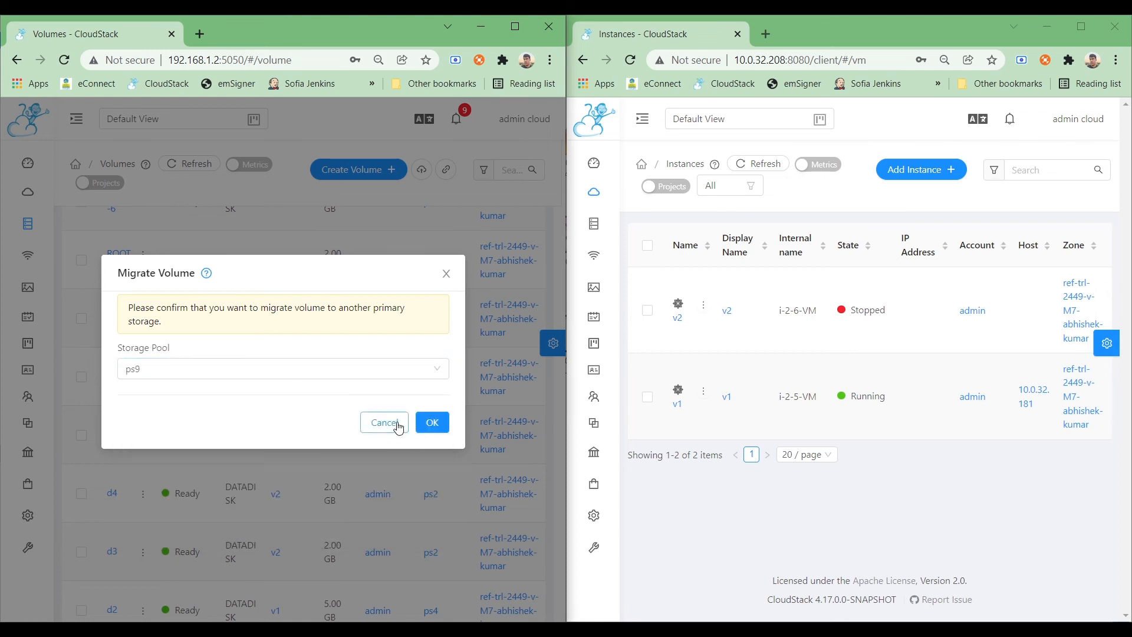
# In the 10.0.32.208 CloudStack, go to the volumes list, open the migration of volume d5 and examine the primary storage table
pyautogui.moveTo(593, 224)
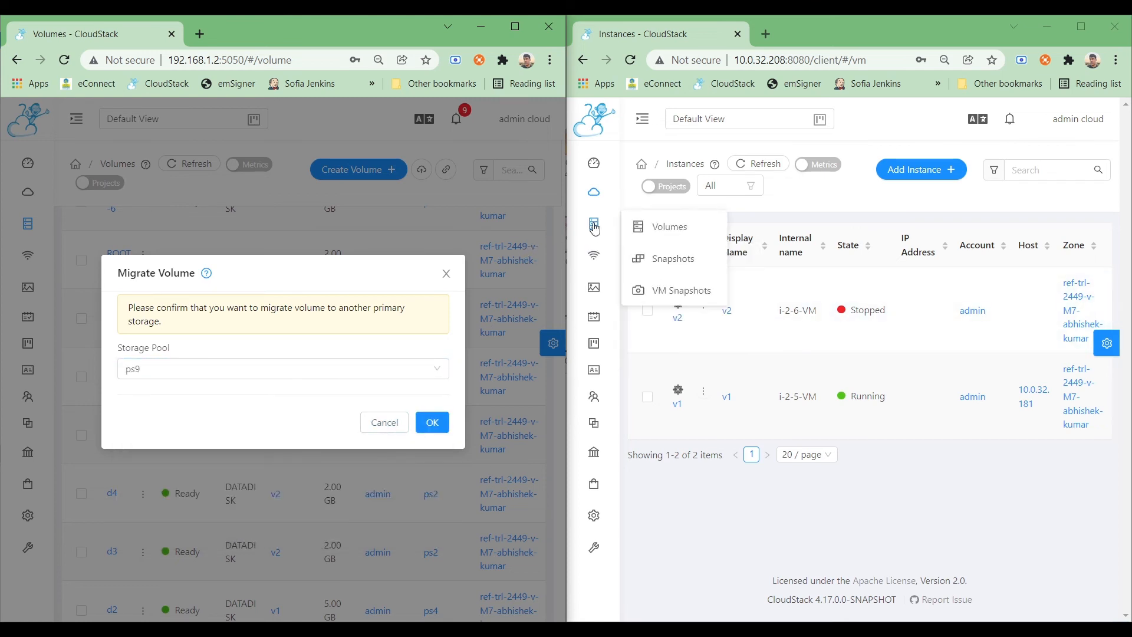
pyautogui.click(670, 228)
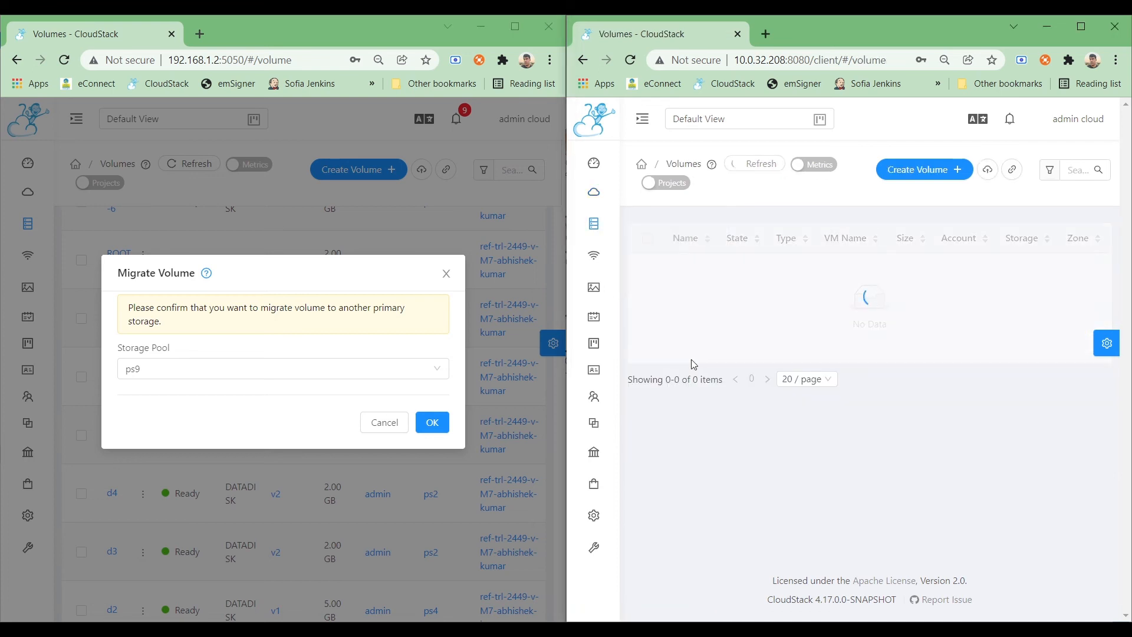
pyautogui.scroll(-5, 702, 437)
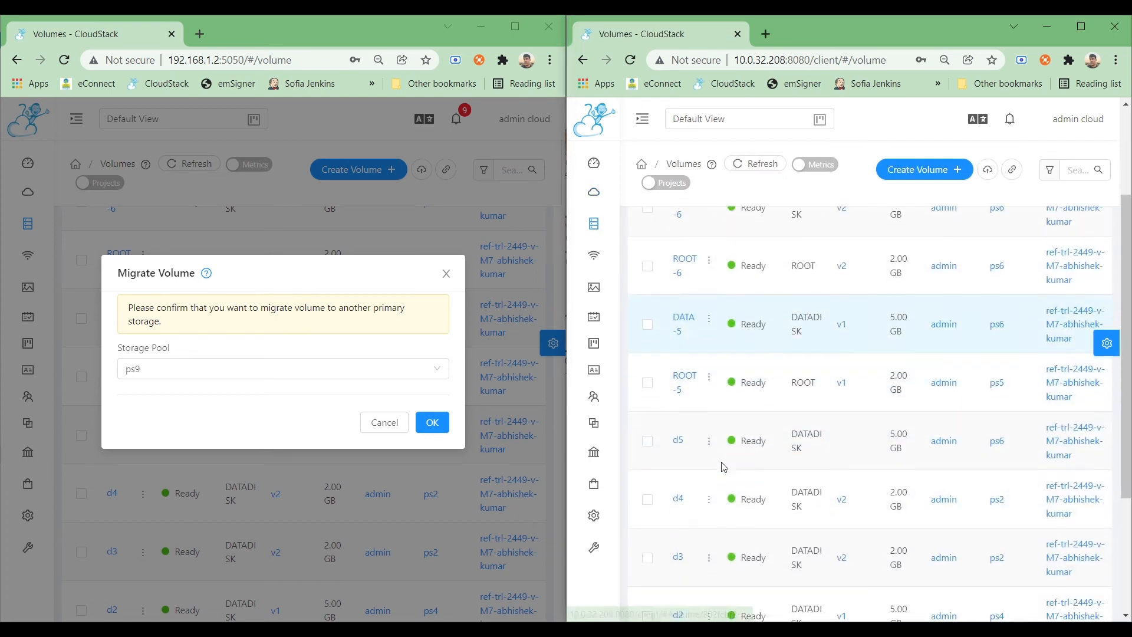
pyautogui.moveTo(708, 440)
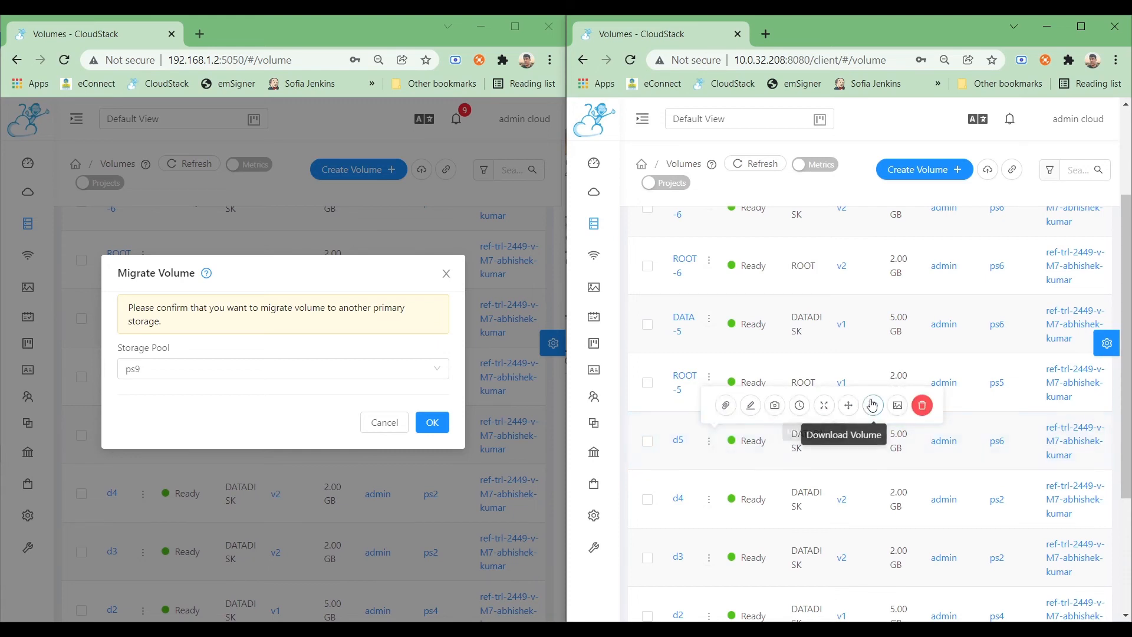
pyautogui.click(850, 405)
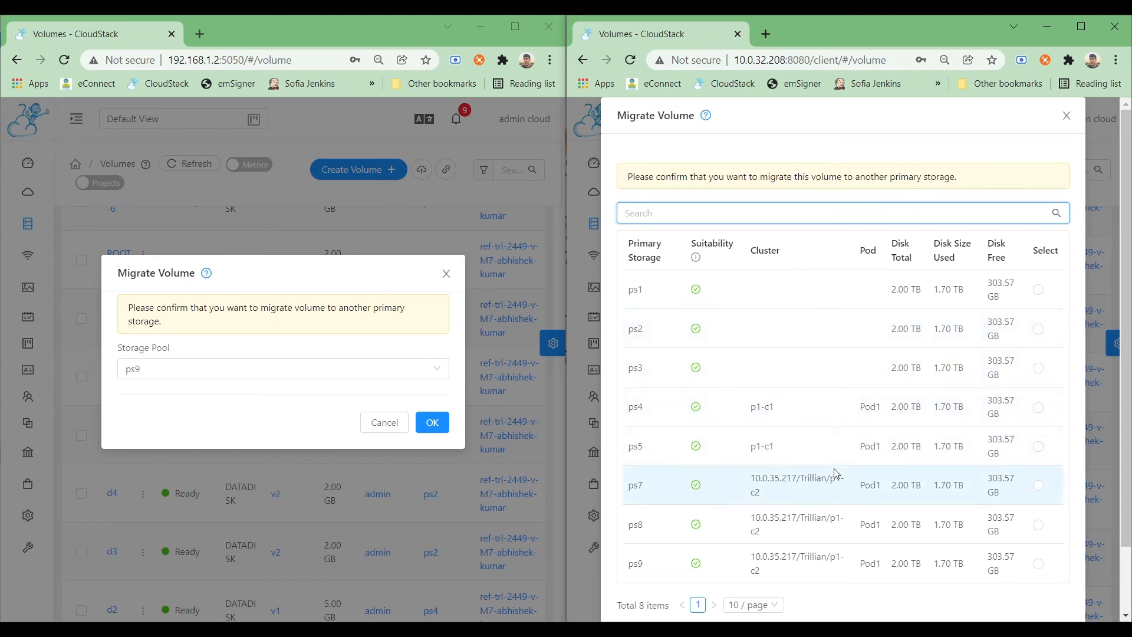
pyautogui.scroll(-2, 824, 480)
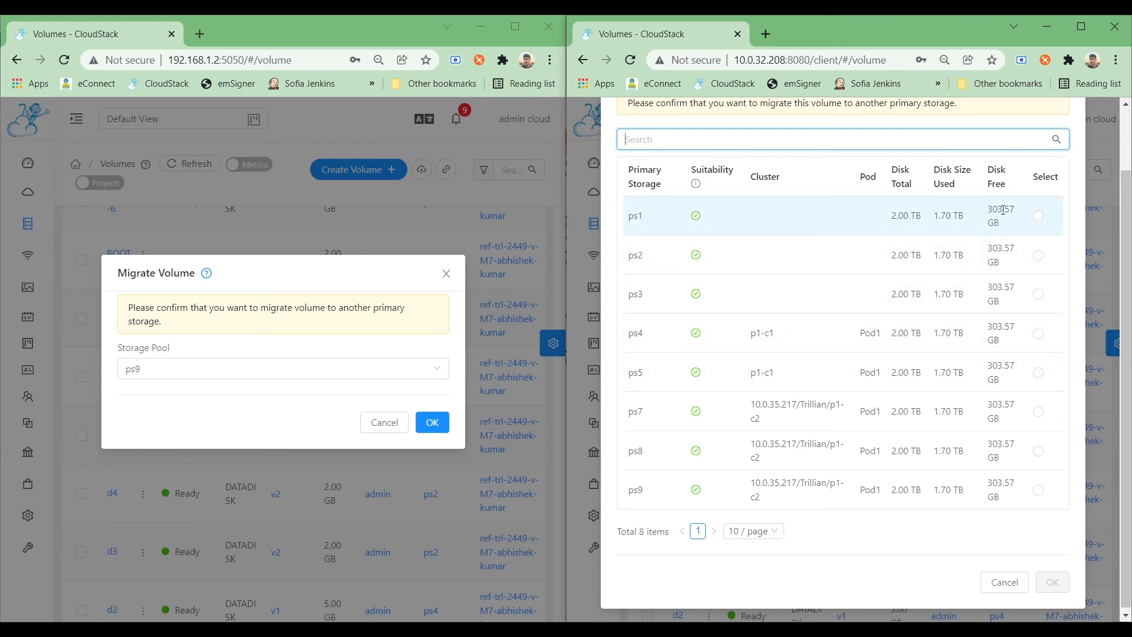
# Choose ps5 as d5's target storage, review the suitability information, and dismiss the volume migration dialogs in both windows without migrating
pyautogui.click(1038, 372)
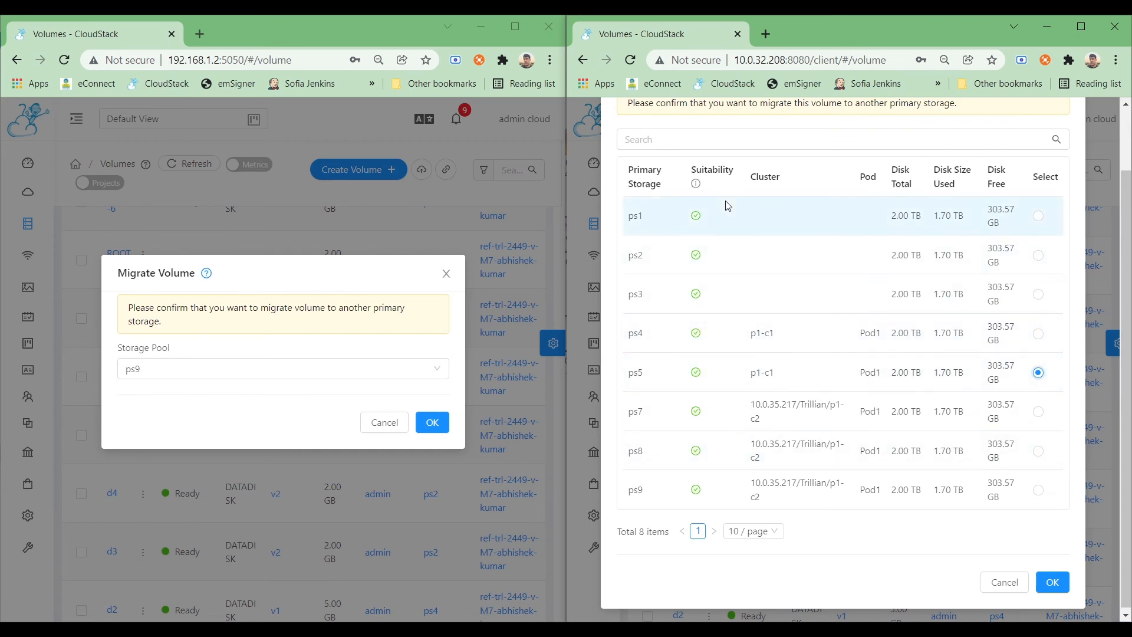
pyautogui.scroll(1, 714, 254)
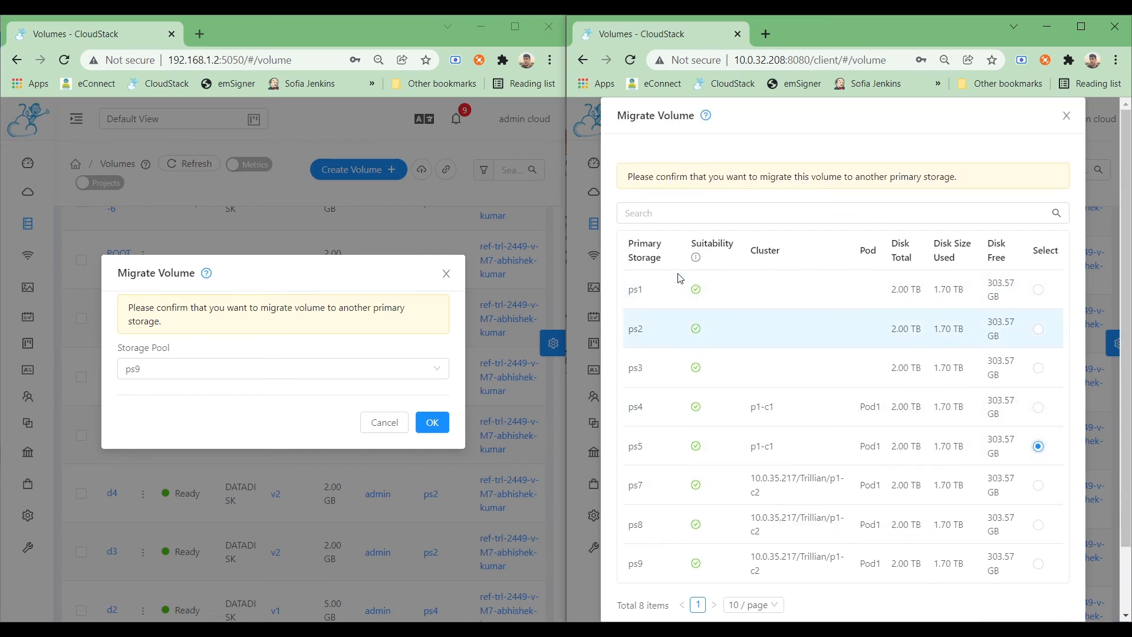
pyautogui.scroll(-1, 766, 289)
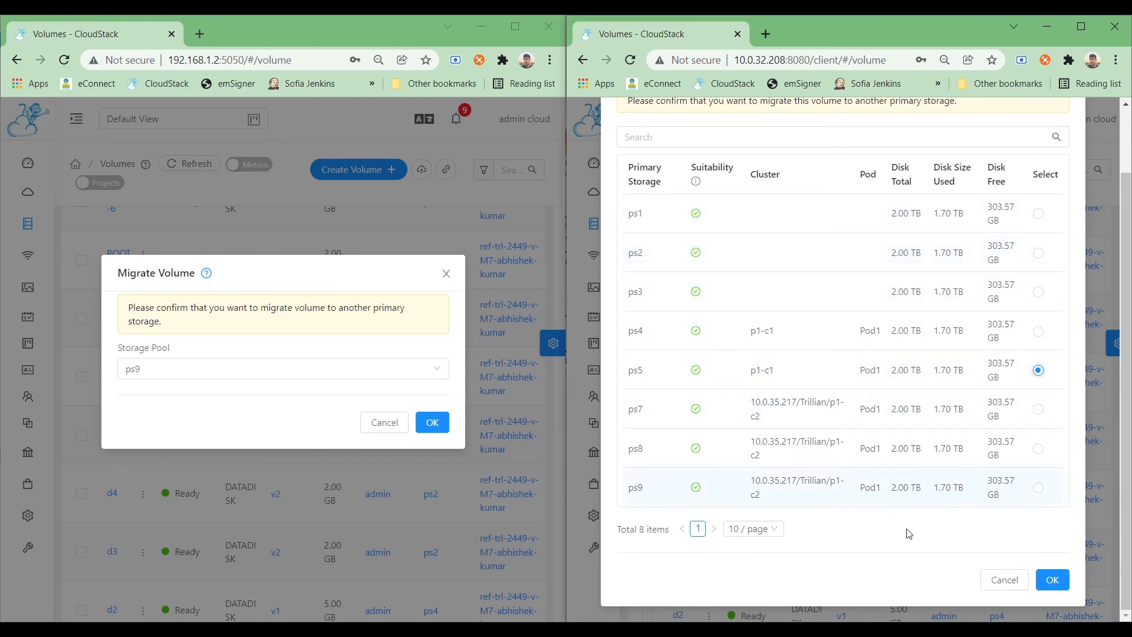
pyautogui.click(990, 579)
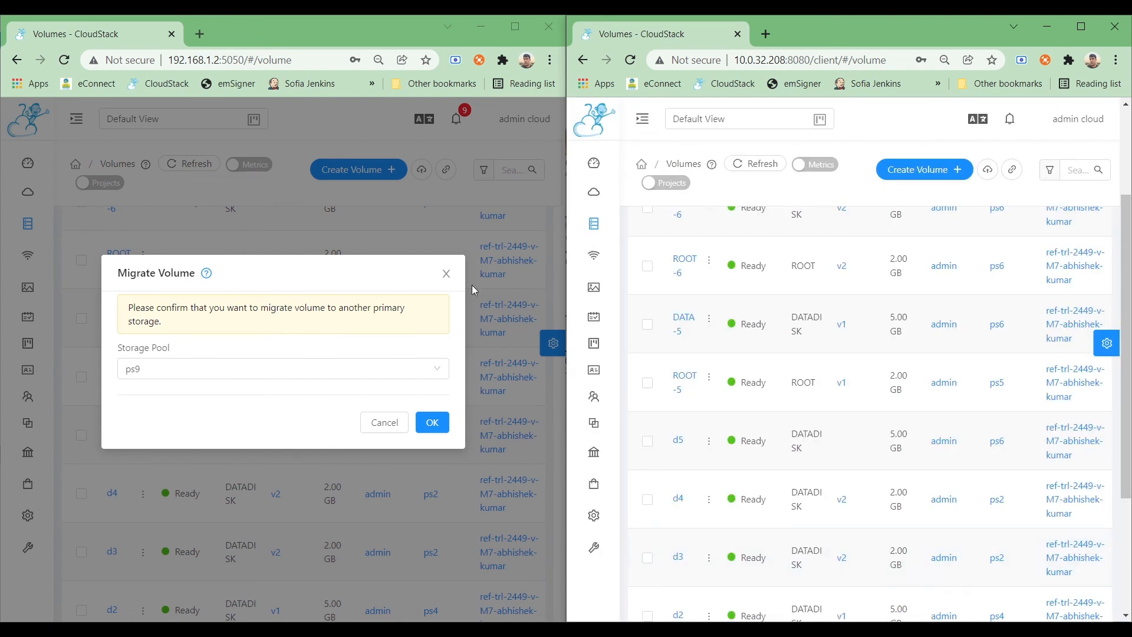
pyautogui.click(444, 274)
# In the 10.0.32.208 CloudStack, open the migration of volume d1-tagged, examine each storage's suitability and the disk offering option, and cancel
pyautogui.scroll(-3, 647, 427)
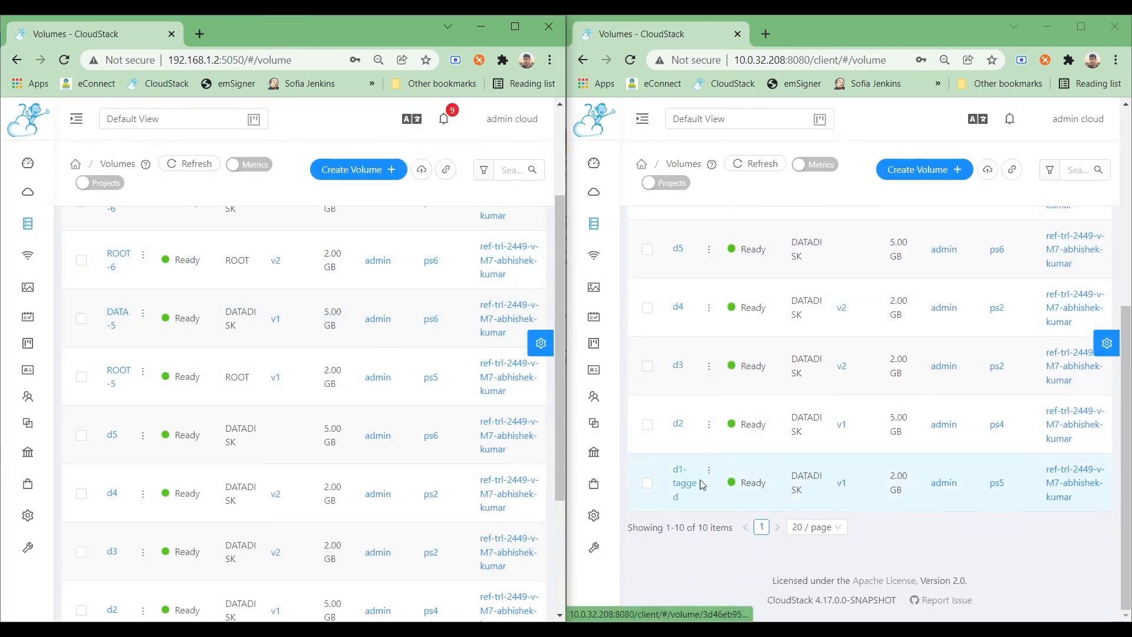
pyautogui.moveTo(710, 476)
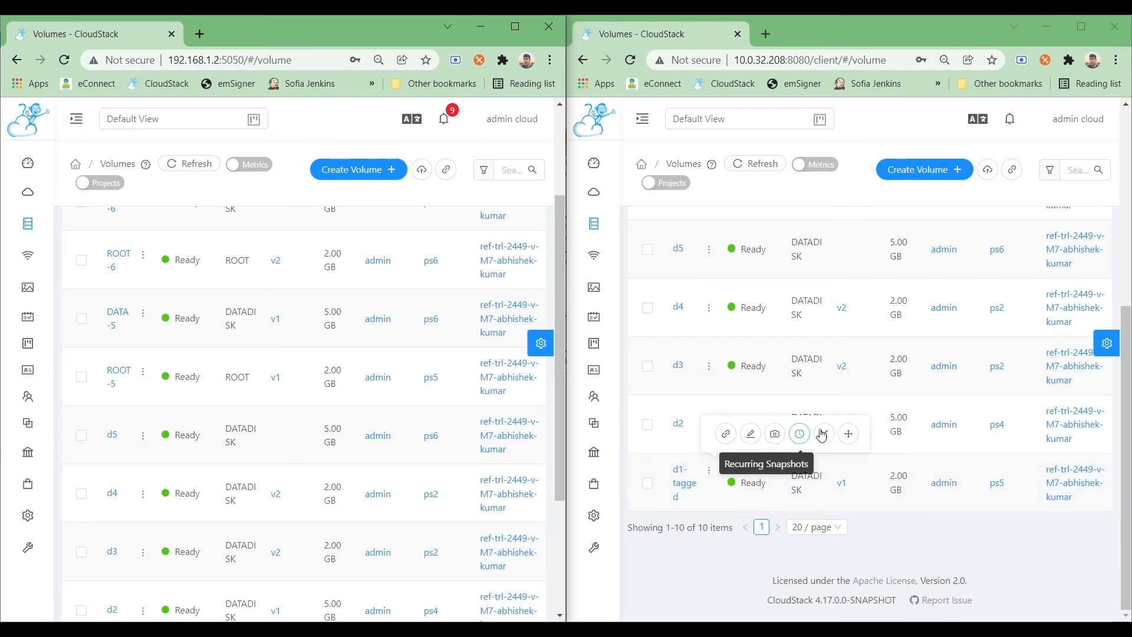
pyautogui.click(848, 432)
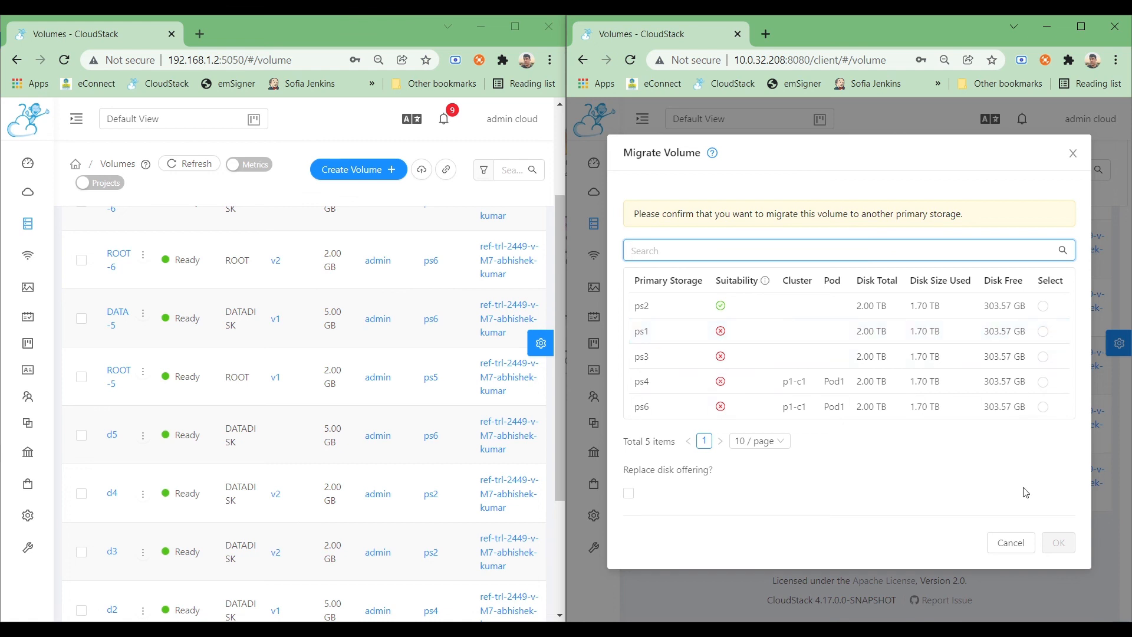
pyautogui.click(995, 548)
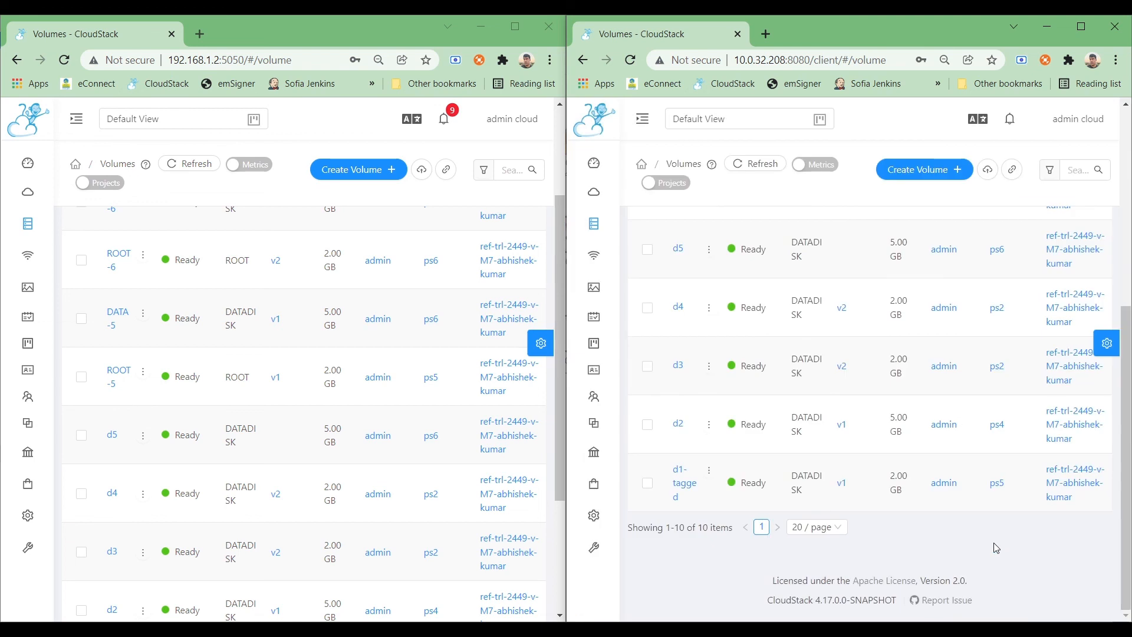